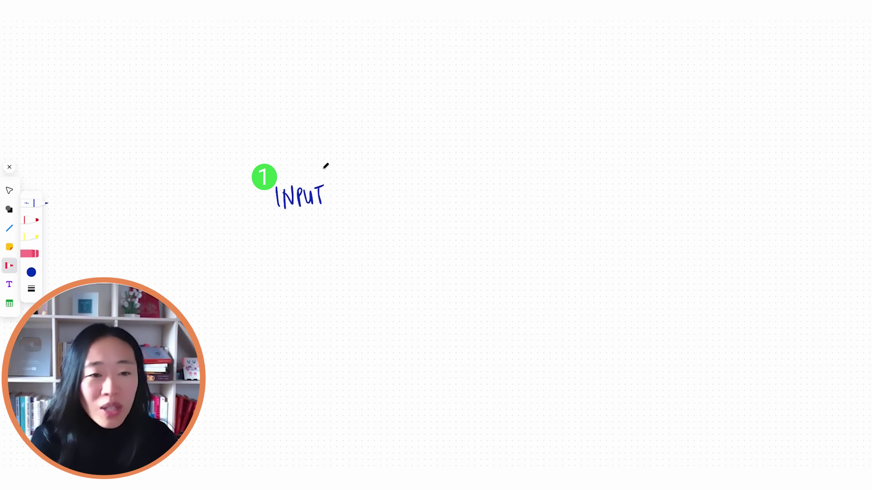
Draw the arrow out of INPUT and write PROCESS and OUTPUT along the loop
{"action": "mouse_move", "coordinate": [310, 174]}
{"action": "left_mouse_down"}
{"action": "mouse_move", "coordinate": [454, 171]}
{"action": "mouse_move", "coordinate": [457, 157]}
{"action": "left_mouse_up"}
{"action": "mouse_move", "coordinate": [341, 111]}
{"action": "left_mouse_down"}
{"action": "mouse_move", "coordinate": [344, 125]}
{"action": "mouse_move", "coordinate": [362, 109]}
{"action": "mouse_move", "coordinate": [419, 128]}
{"action": "left_mouse_up"}
{"action": "mouse_move", "coordinate": [433, 188]}
{"action": "left_mouse_down"}
{"action": "mouse_move", "coordinate": [429, 198]}
{"action": "mouse_move", "coordinate": [488, 183]}
{"action": "mouse_move", "coordinate": [500, 203]}
{"action": "left_mouse_up"}
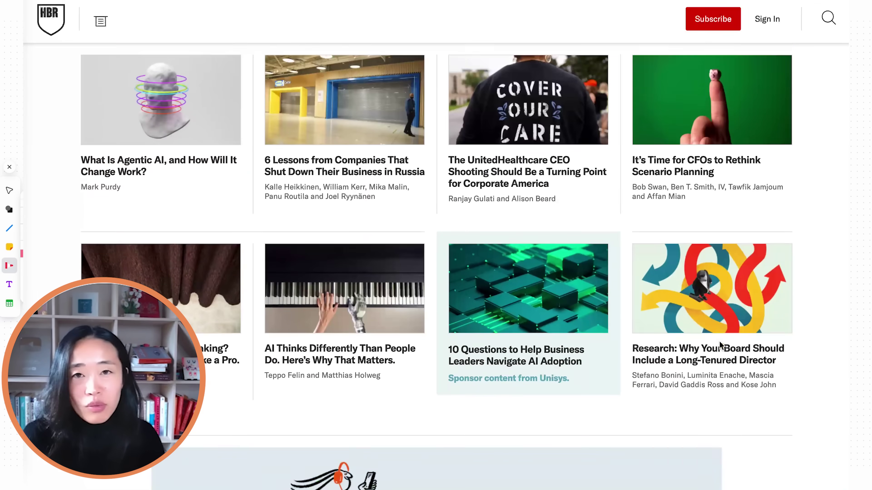
Scroll through the HBR article grid and the MIT Sloan article, switching between them
{"action": "scroll", "coordinate": [719, 344], "scroll_direction": "down", "scroll_amount": 5}
{"action": "key", "text": "ctrl+Tab"}
{"action": "scroll", "coordinate": [542, 457], "scroll_direction": "down", "scroll_amount": 3}
{"action": "scroll", "coordinate": [543, 456], "scroll_direction": "down", "scroll_amount": 4}
{"action": "key", "text": "super+Tab"}
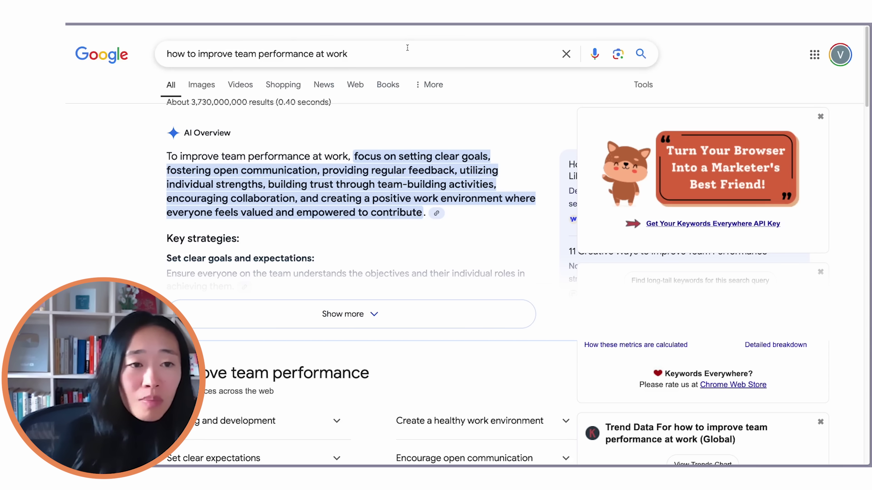
Search Elicit for papers using the Google query 'how to improve team performance at work'
{"action": "left_click", "coordinate": [405, 52]}
{"action": "key", "text": "super+a"}
{"action": "key", "text": "super+c"}
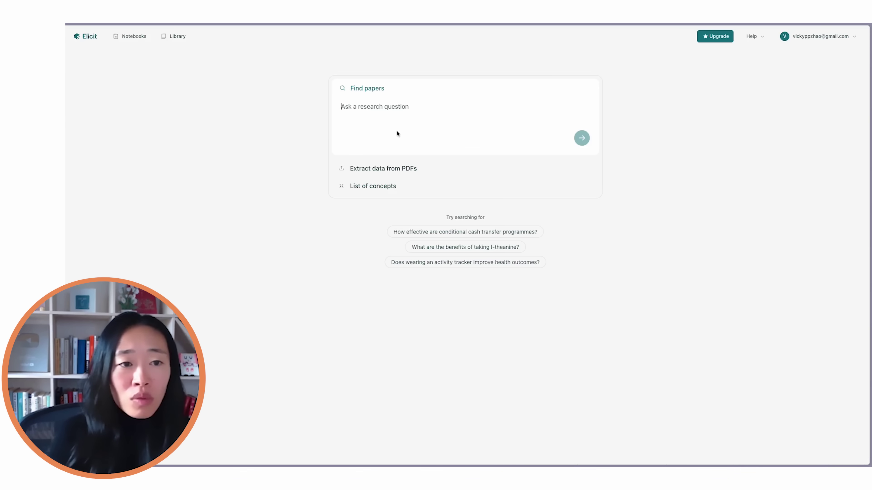
{"action": "left_click", "coordinate": [396, 130]}
{"action": "key", "text": "super+v"}
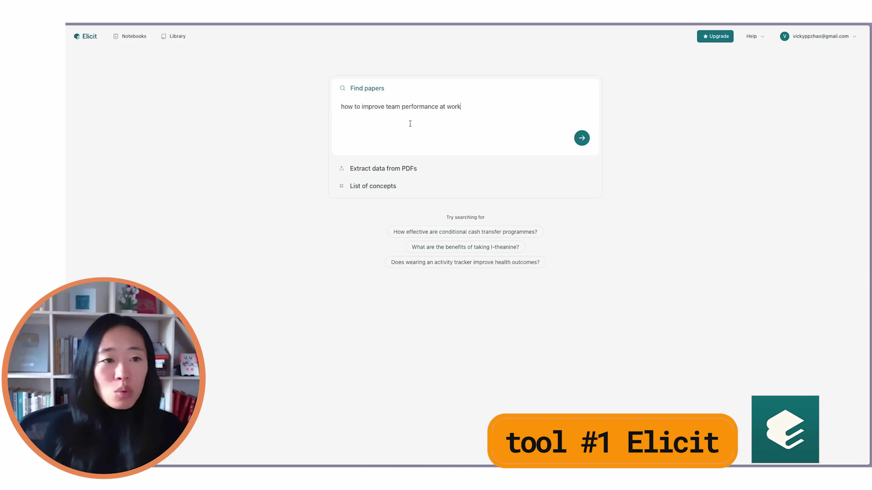
{"action": "left_click", "coordinate": [582, 138]}
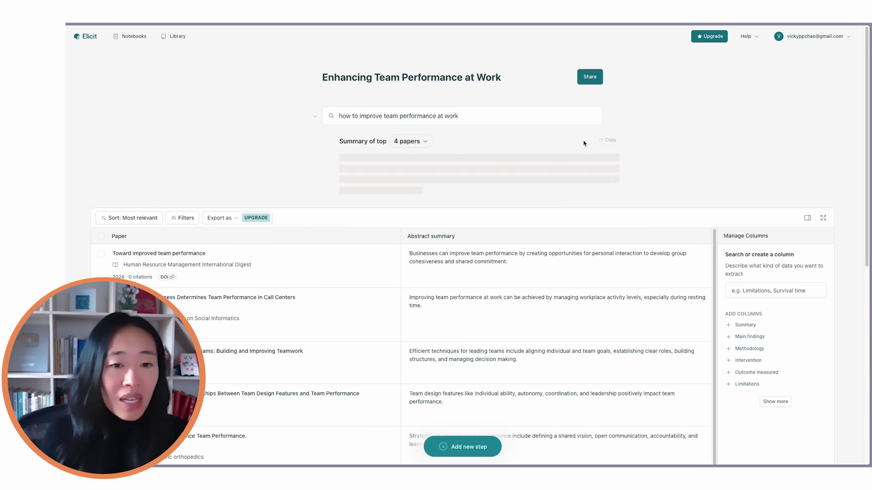
Sort the results by Most cited and open the 2006 team-design meta-analytic review
{"action": "scroll", "coordinate": [388, 307], "scroll_direction": "down", "scroll_amount": 3}
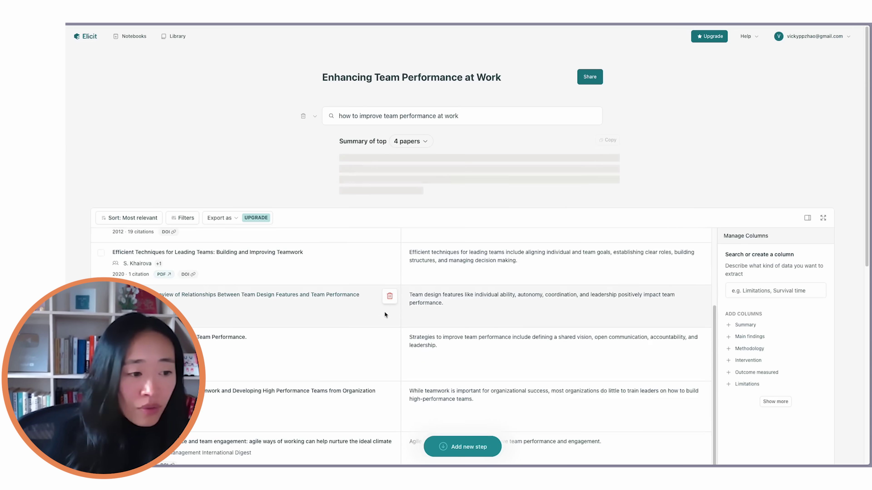
{"action": "scroll", "coordinate": [360, 320], "scroll_direction": "down", "scroll_amount": 9}
{"action": "scroll", "coordinate": [316, 274], "scroll_direction": "up", "scroll_amount": 9}
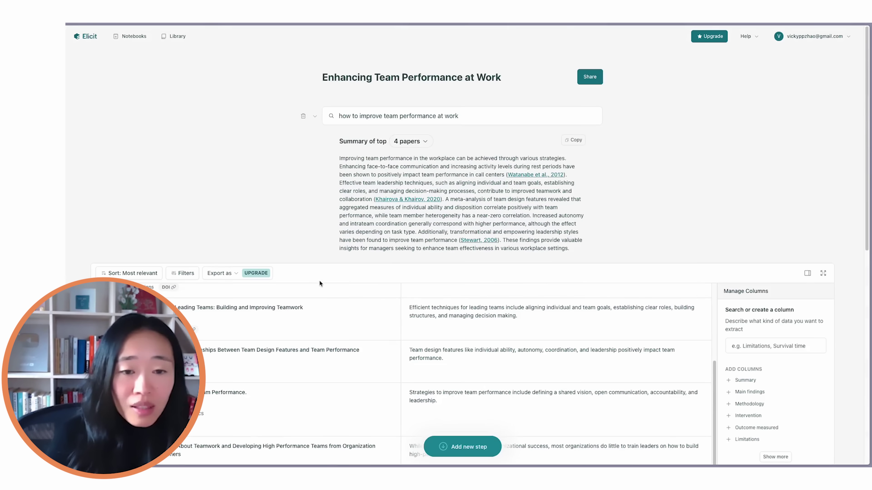
{"action": "scroll", "coordinate": [395, 294], "scroll_direction": "down", "scroll_amount": 2}
{"action": "left_click", "coordinate": [142, 192]}
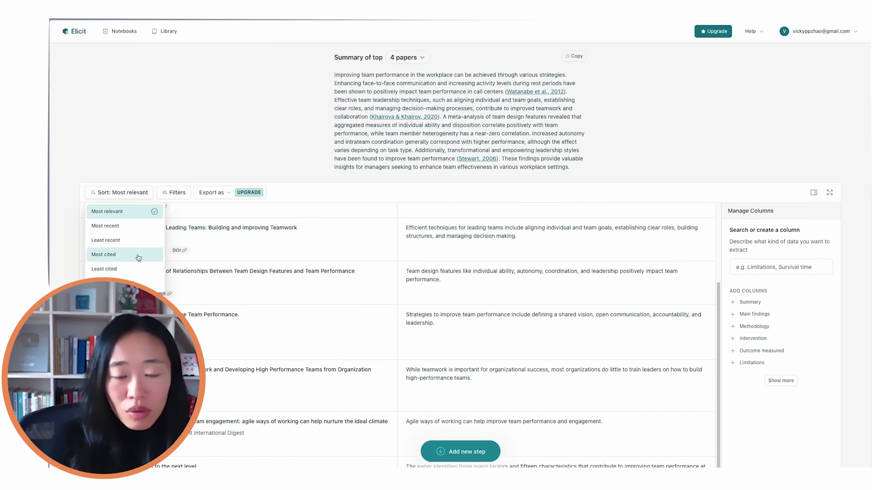
{"action": "left_click", "coordinate": [138, 256]}
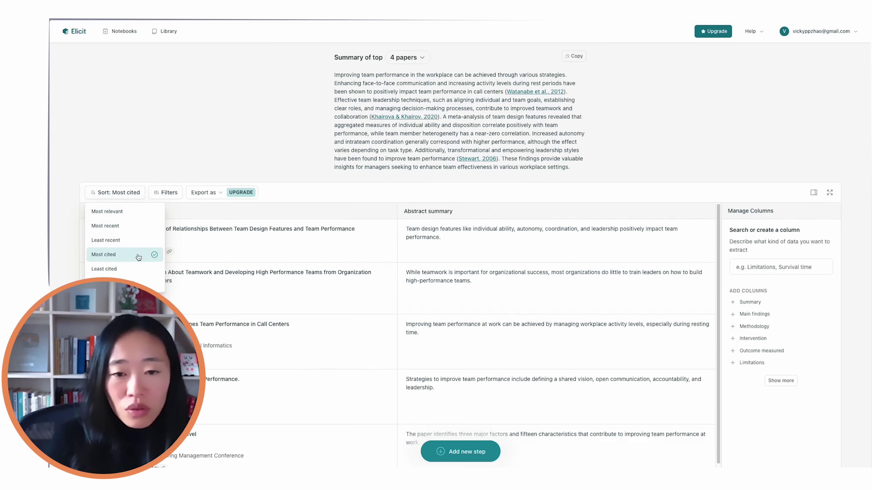
{"action": "left_click", "coordinate": [287, 132]}
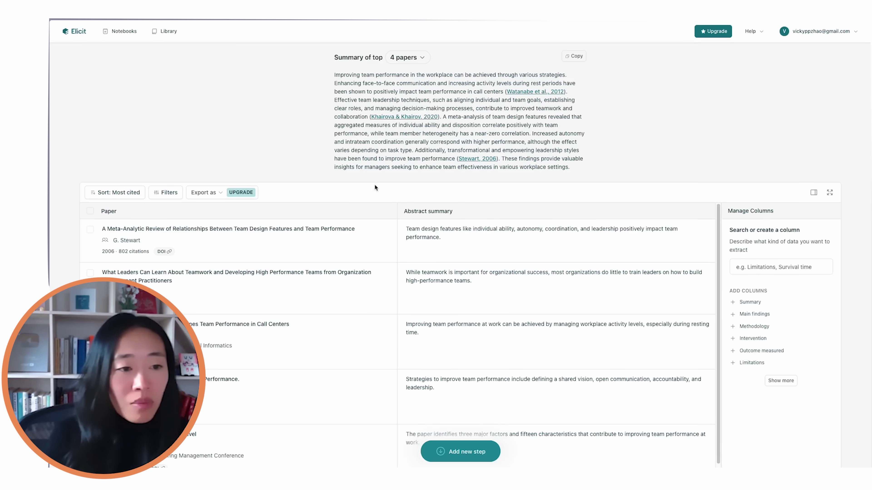
{"action": "scroll", "coordinate": [384, 189], "scroll_direction": "down", "scroll_amount": 1}
{"action": "scroll", "coordinate": [249, 271], "scroll_direction": "down", "scroll_amount": 2}
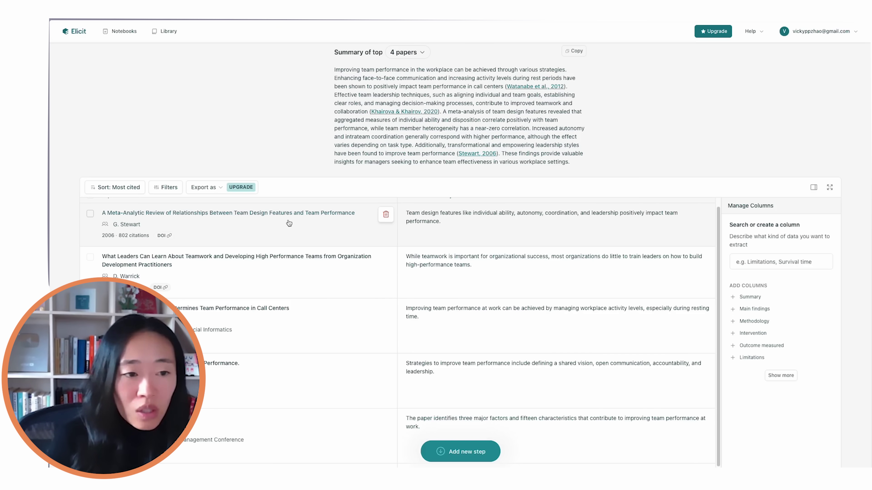
{"action": "left_click", "coordinate": [289, 222]}
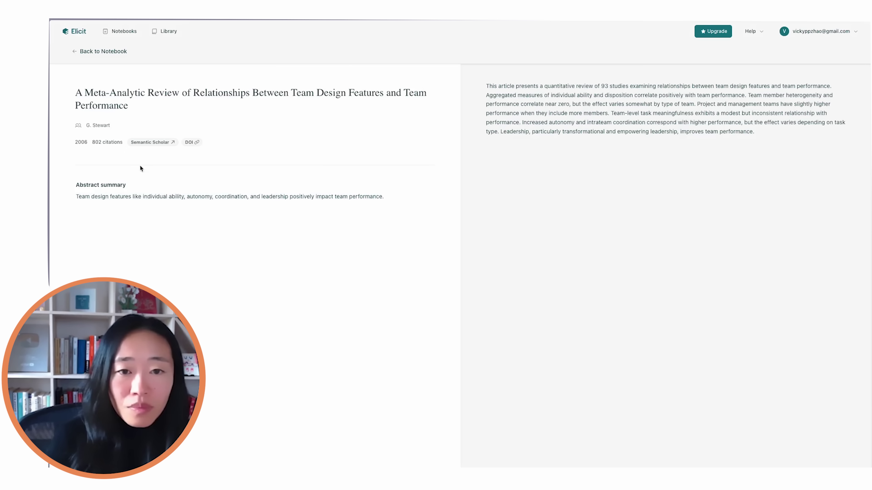
Follow the paper via Semantic Scholar to its SAGE page, then Google its full title
{"action": "left_click", "coordinate": [157, 147]}
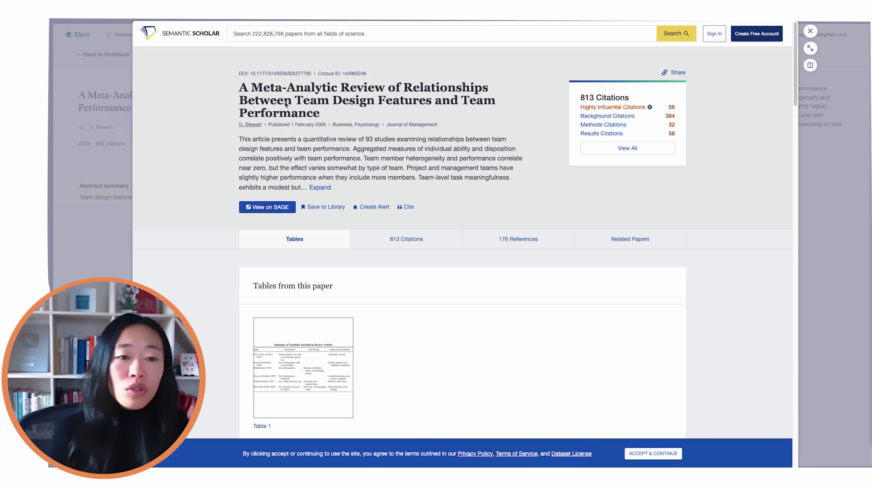
{"action": "left_click", "coordinate": [260, 207]}
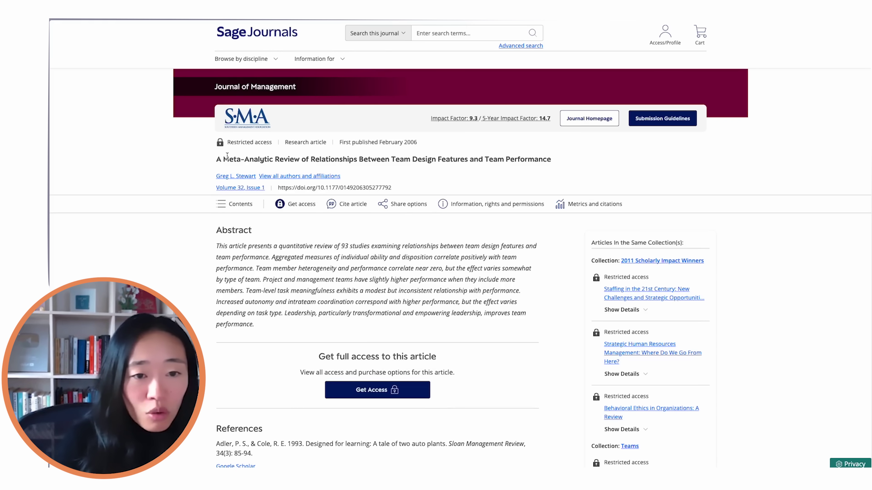
{"action": "triple_click", "coordinate": [220, 159]}
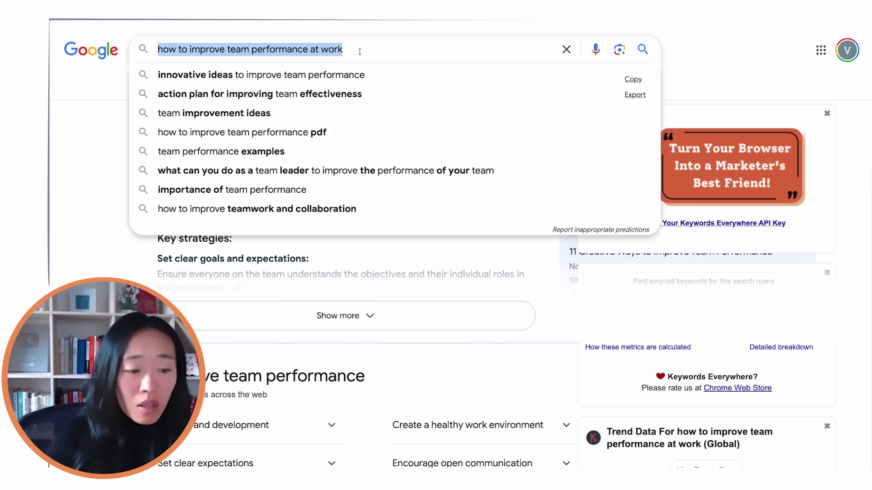
{"action": "type", "text": "A Meta-Analytic Review of Relationships Between Team Design Features and Team Performance"}
{"action": "key", "text": "Return"}
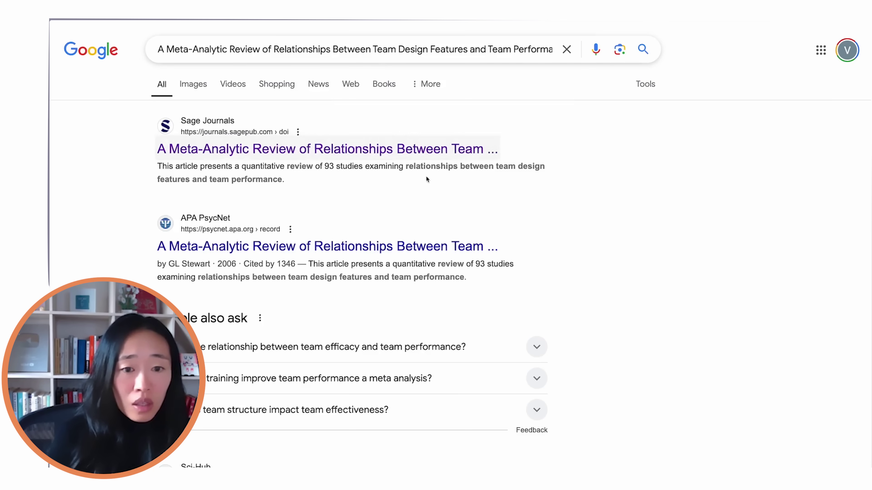
{"action": "scroll", "coordinate": [520, 203], "scroll_direction": "down", "scroll_amount": 5}
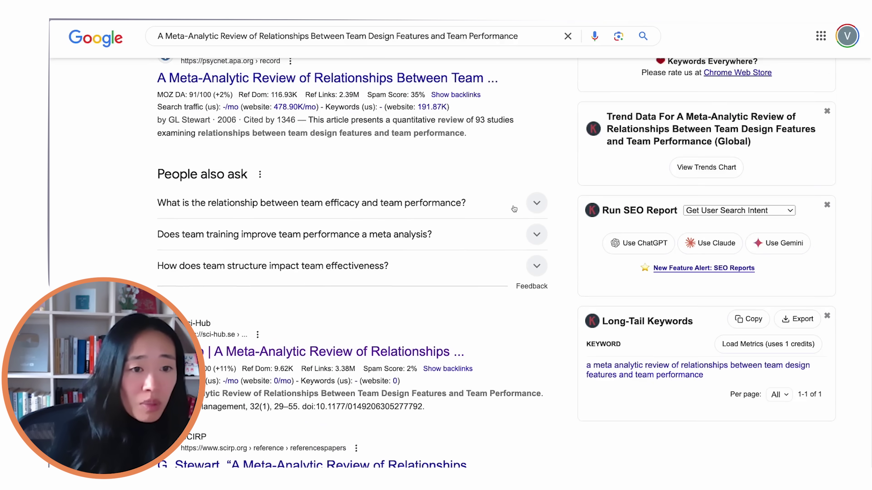
{"action": "scroll", "coordinate": [441, 343], "scroll_direction": "down", "scroll_amount": 2}
Open the Sci-Hub copy of the meta-analysis and save its PDF to Downloads
{"action": "left_click", "coordinate": [429, 370]}
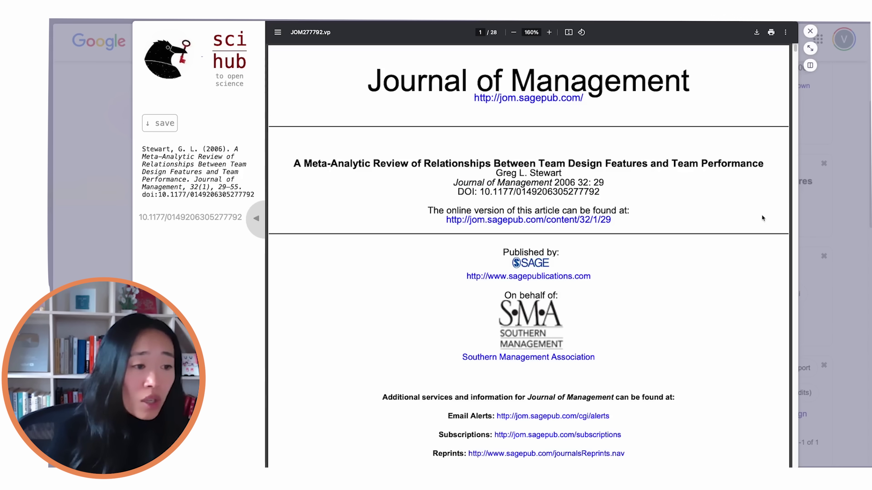
{"action": "scroll", "coordinate": [604, 224], "scroll_direction": "down", "scroll_amount": 10}
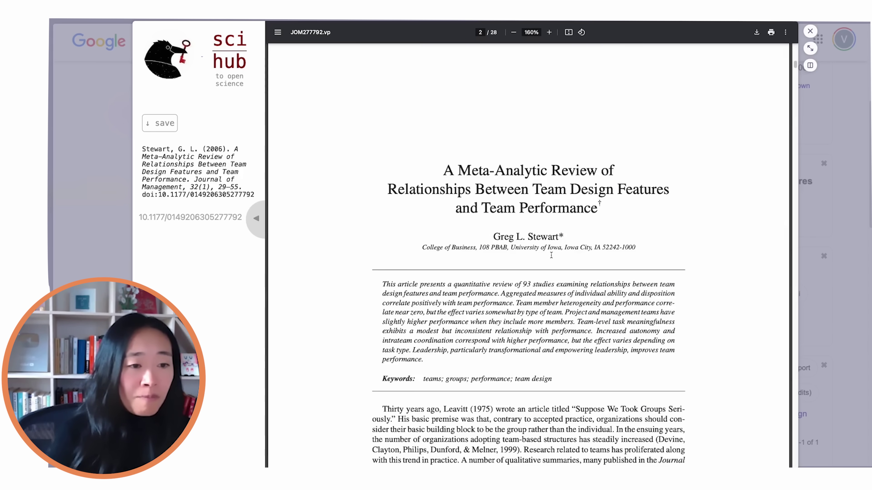
{"action": "scroll", "coordinate": [580, 185], "scroll_direction": "down", "scroll_amount": 5}
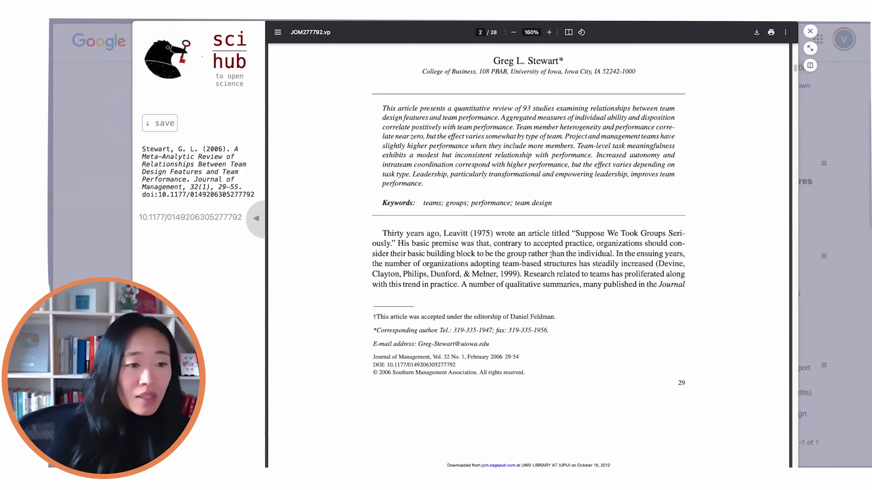
{"action": "left_click", "coordinate": [756, 33]}
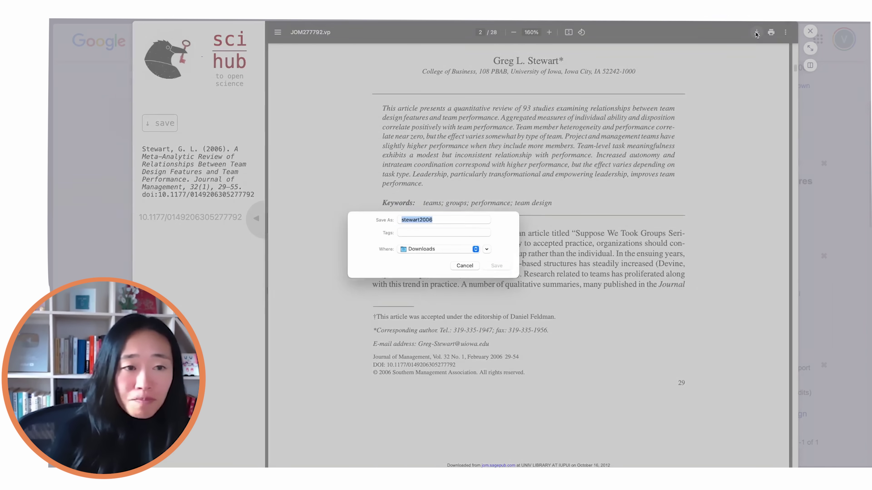
{"action": "left_click", "coordinate": [496, 268]}
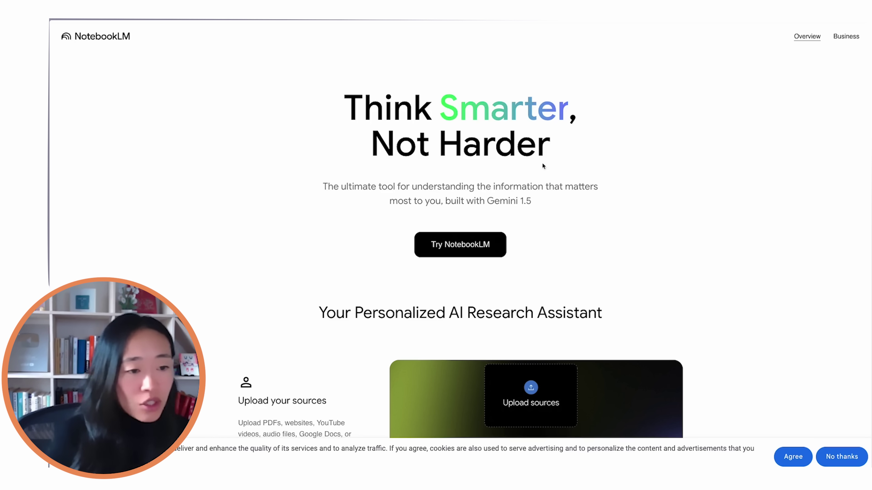
Enter NotebookLM from its landing page and create a new untitled notebook
{"action": "left_click", "coordinate": [456, 250]}
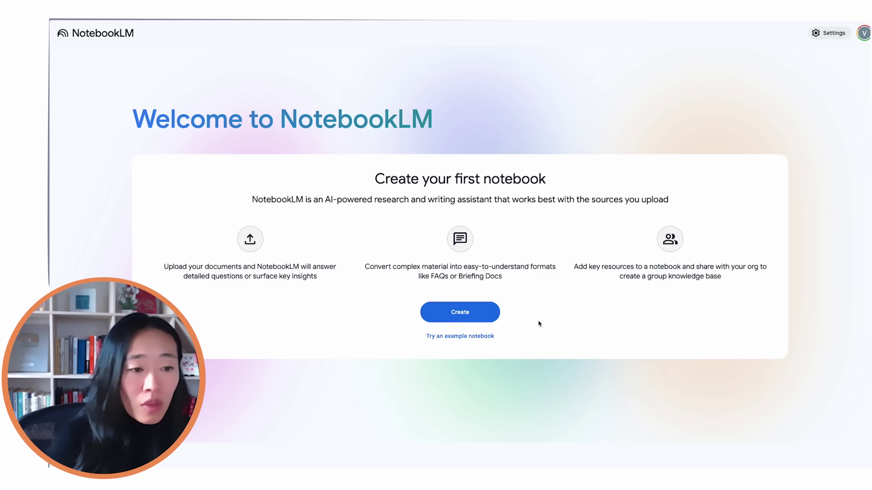
{"action": "left_click", "coordinate": [472, 314]}
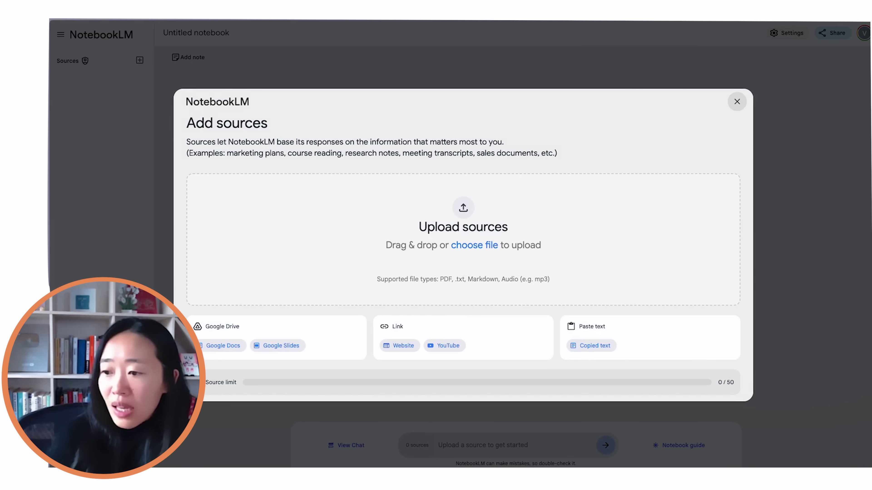
Upload the downloaded team-design meta-analysis PDF as the notebook's only source
{"action": "left_click_drag", "start_coordinate": [404, 194], "coordinate": [457, 223]}
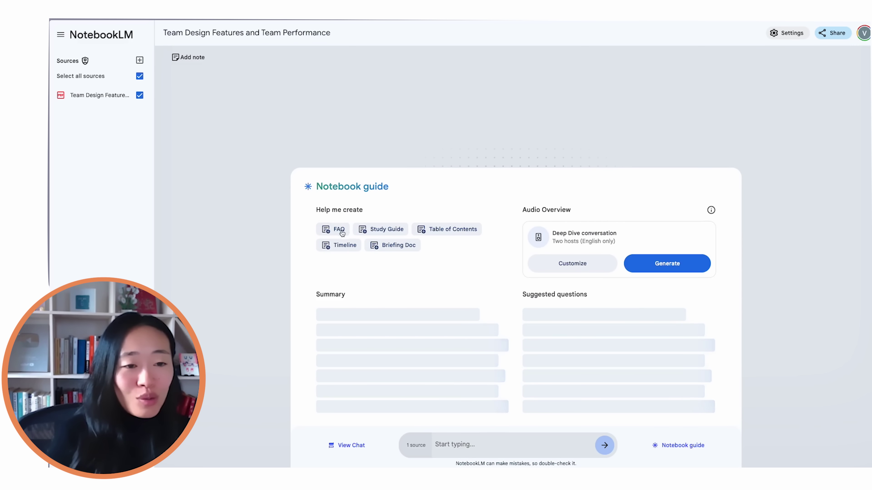
{"action": "left_click", "coordinate": [445, 238]}
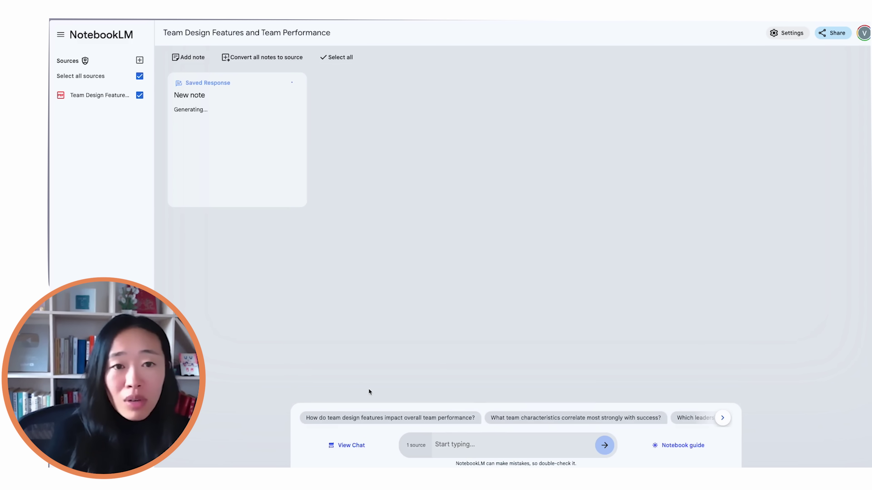
{"action": "scroll", "coordinate": [549, 213], "scroll_direction": "down", "scroll_amount": 1}
{"action": "scroll", "coordinate": [534, 228], "scroll_direction": "up", "scroll_amount": 1}
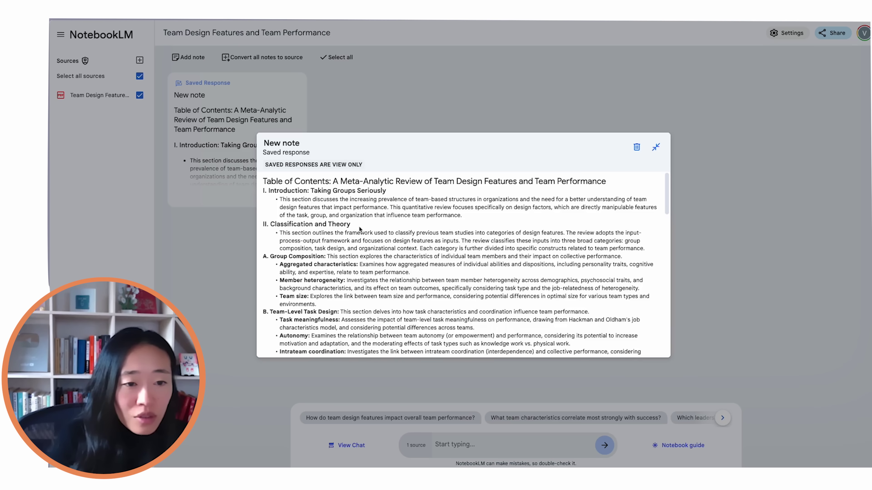
{"action": "scroll", "coordinate": [356, 231], "scroll_direction": "down", "scroll_amount": 2}
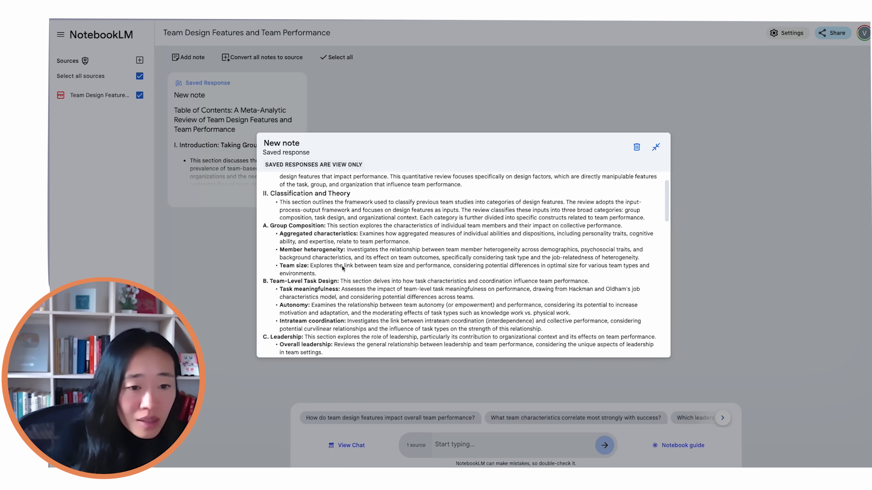
{"action": "scroll", "coordinate": [342, 266], "scroll_direction": "down", "scroll_amount": 2}
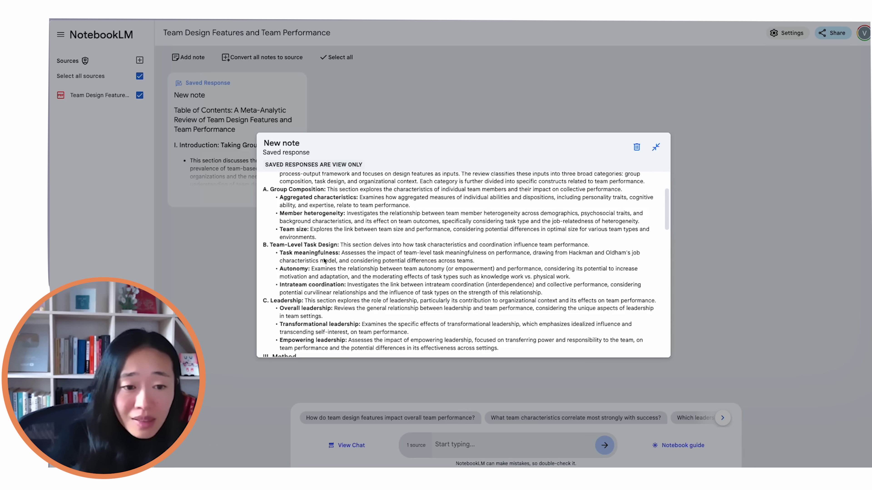
{"action": "scroll", "coordinate": [325, 262], "scroll_direction": "down", "scroll_amount": 3}
{"action": "scroll", "coordinate": [354, 288], "scroll_direction": "down", "scroll_amount": 3}
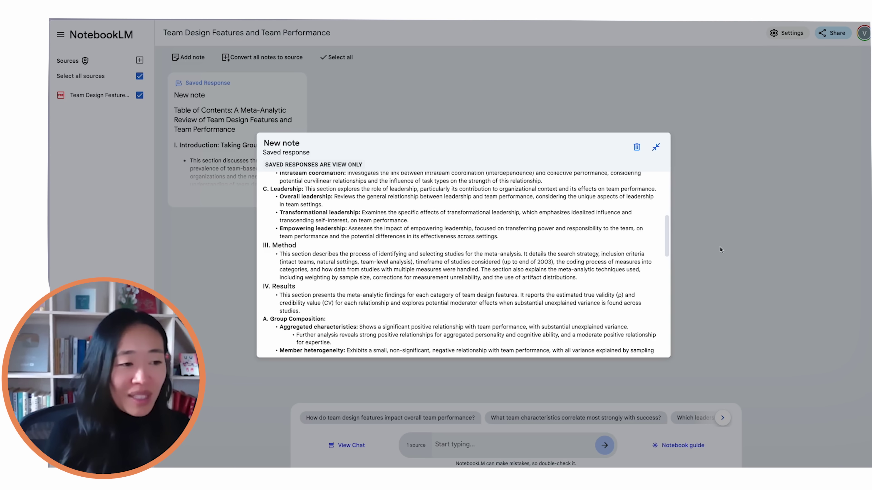
{"action": "left_click", "coordinate": [709, 220]}
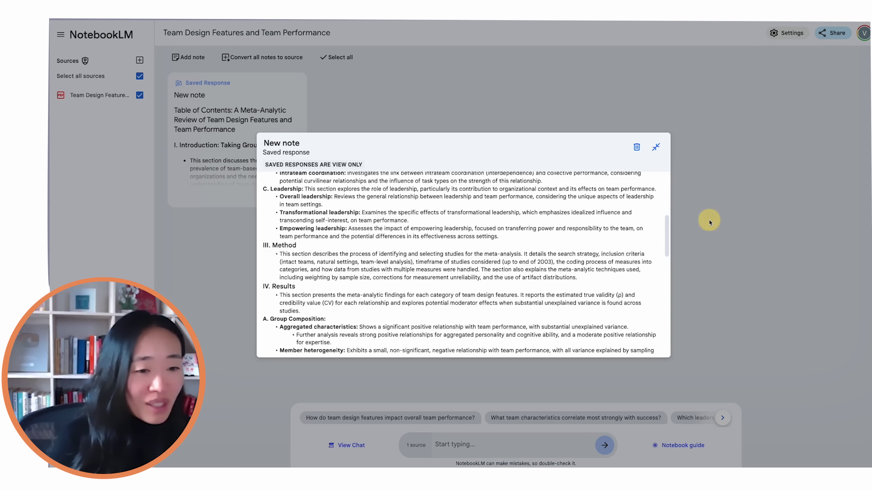
Collapse the saved table-of-contents note and reopen the Notebook guide
{"action": "left_click", "coordinate": [656, 147]}
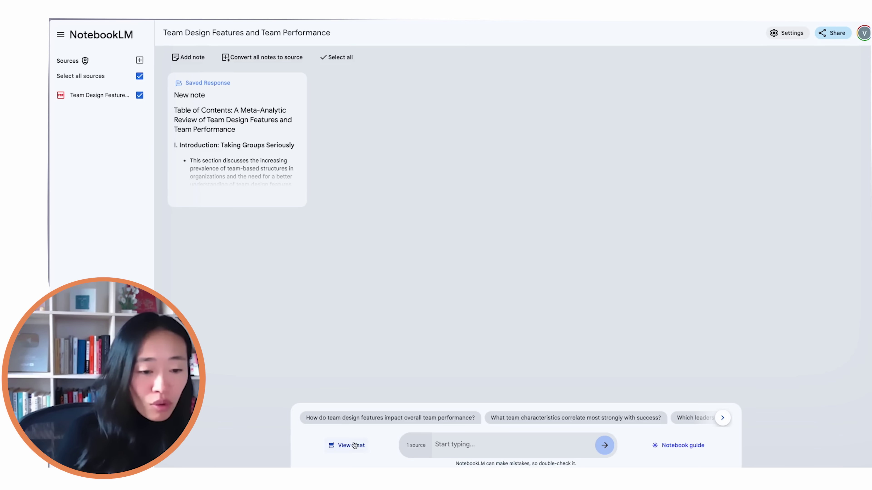
{"action": "left_click", "coordinate": [690, 454]}
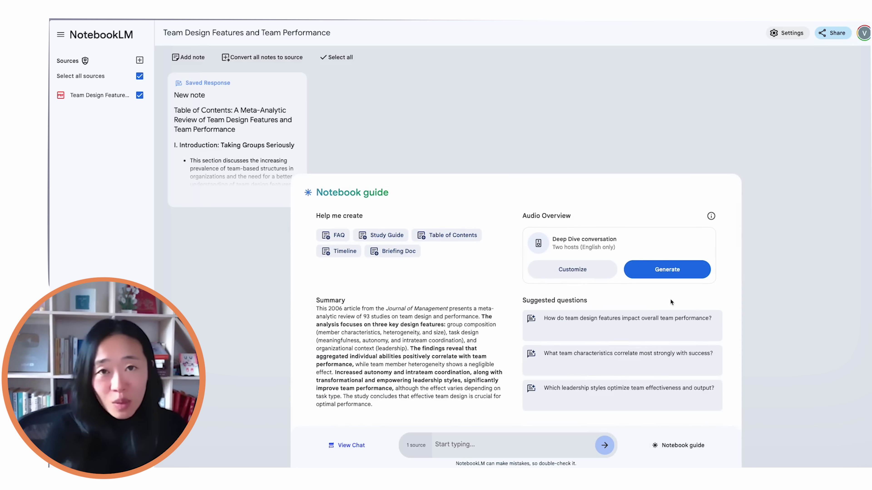
Ask the suggested question 'How do team design features impact overall team performance?' and read the answer
{"action": "left_click", "coordinate": [665, 324]}
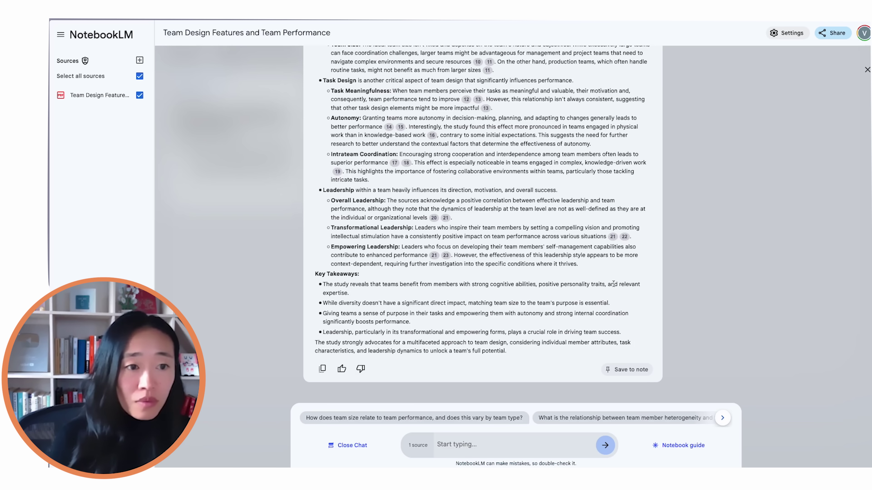
{"action": "scroll", "coordinate": [612, 284], "scroll_direction": "up", "scroll_amount": 5}
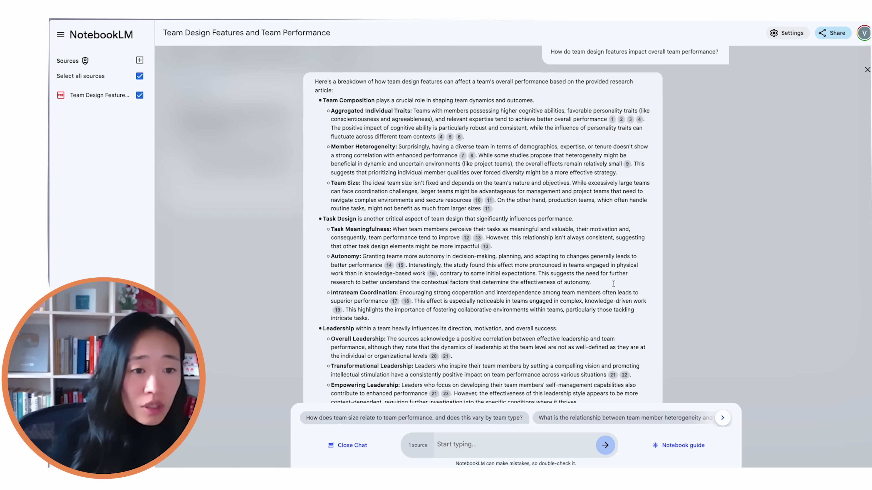
{"action": "scroll", "coordinate": [614, 286], "scroll_direction": "down", "scroll_amount": 1}
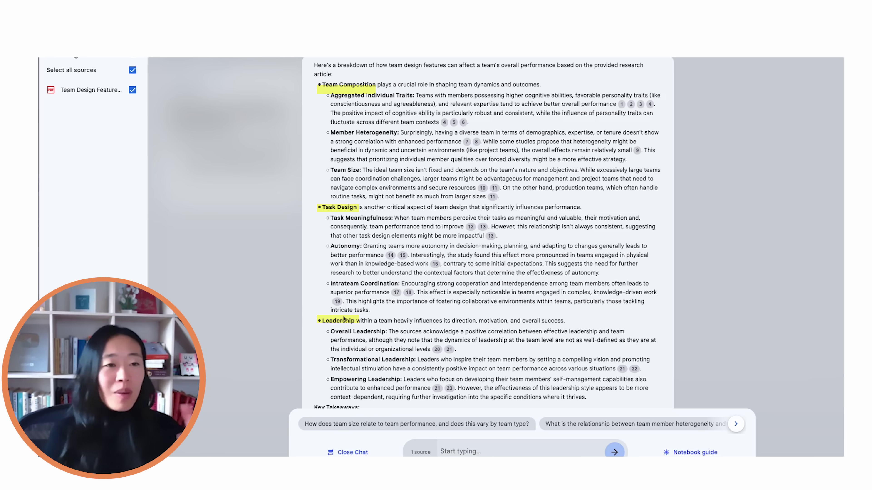
Open the source passages behind citations 20 and 21 on leadership
{"action": "left_click", "coordinate": [438, 349]}
{"action": "left_click", "coordinate": [543, 349]}
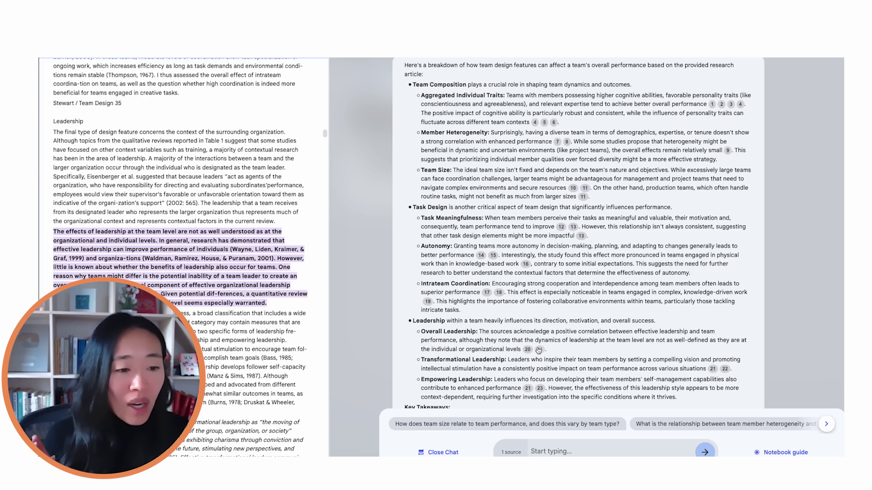
{"action": "mouse_move", "coordinate": [541, 349]}
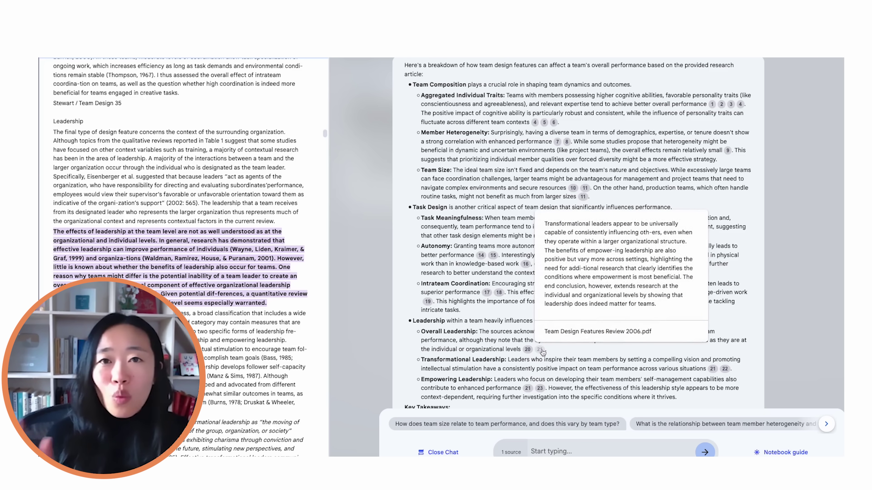
{"action": "left_click", "coordinate": [540, 349]}
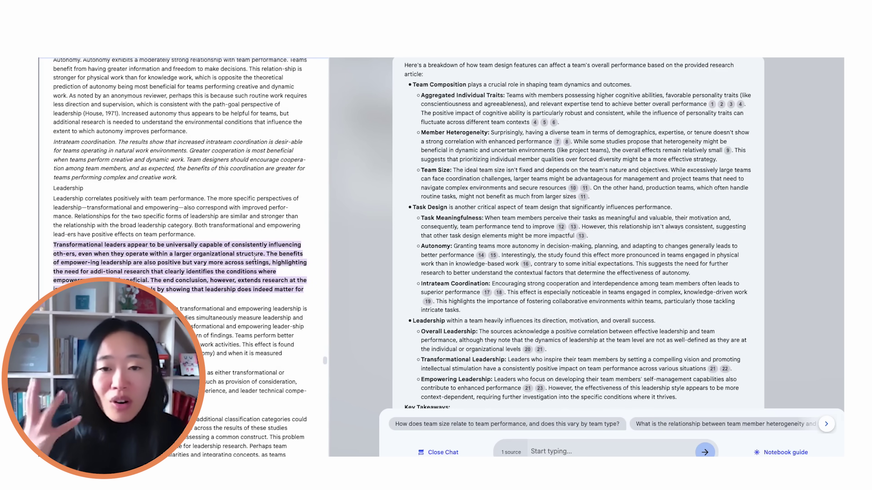
{"action": "scroll", "coordinate": [572, 255], "scroll_direction": "up", "scroll_amount": 2}
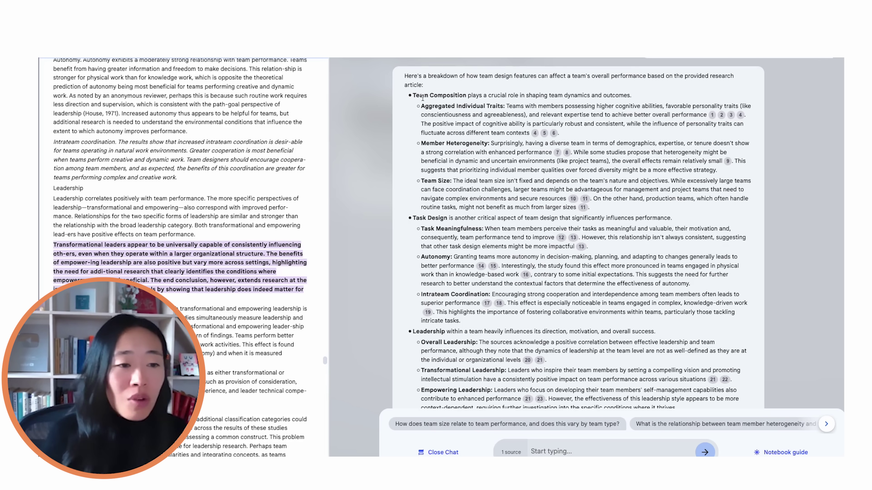
Mark the Task Design and Leadership points and check citation 13's source passage
{"action": "left_click_drag", "start_coordinate": [413, 218], "coordinate": [448, 217]}
{"action": "left_click_drag", "start_coordinate": [416, 332], "coordinate": [435, 331]}
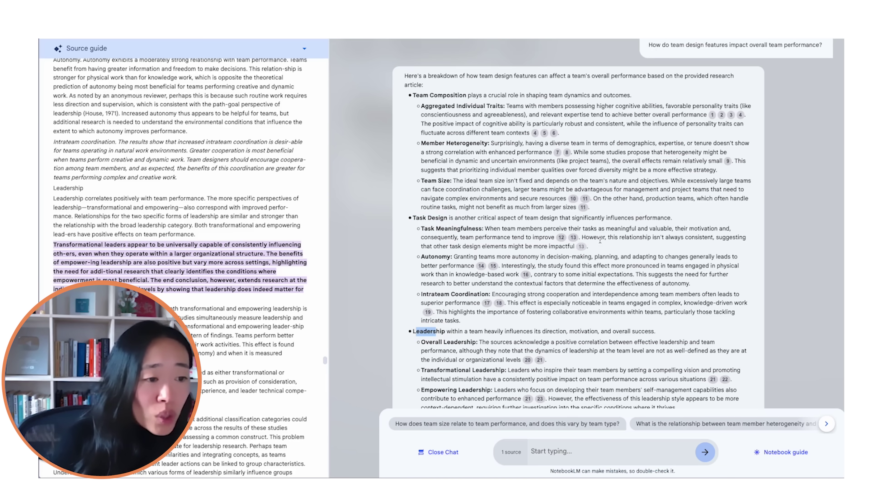
{"action": "left_click", "coordinate": [572, 237]}
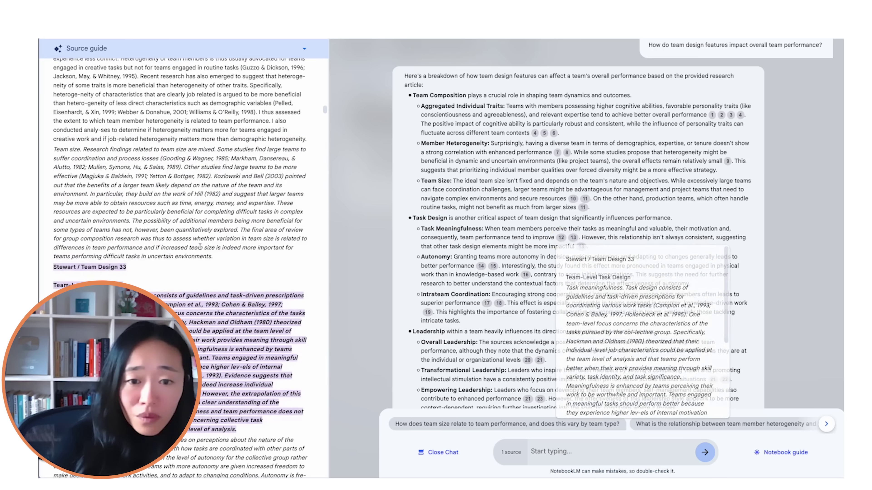
{"action": "scroll", "coordinate": [223, 247], "scroll_direction": "down", "scroll_amount": 1}
{"action": "scroll", "coordinate": [604, 272], "scroll_direction": "down", "scroll_amount": 4}
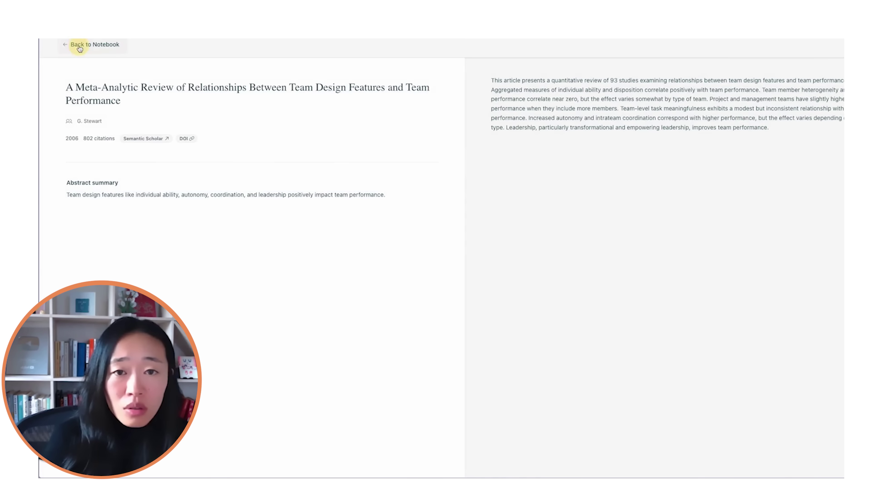
Back in the Elicit results, open 'What Leaders Can Learn About Teamwork' and its Semantic Scholar page
{"action": "left_click", "coordinate": [79, 49]}
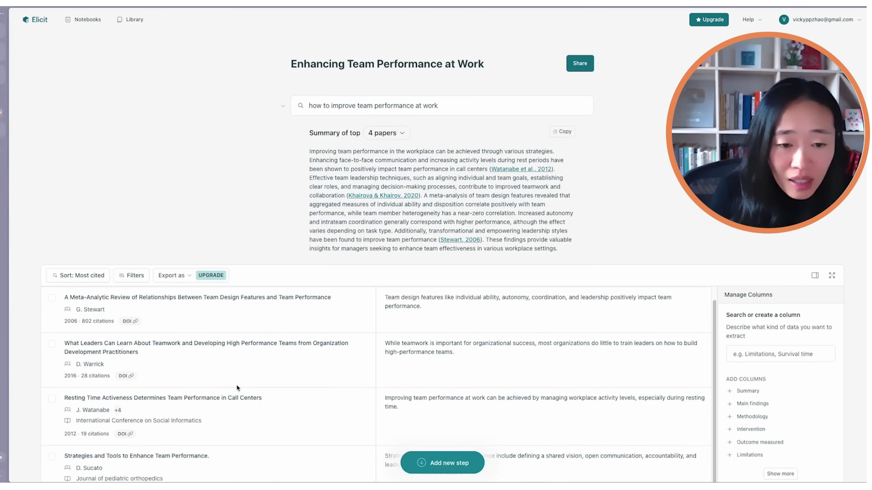
{"action": "scroll", "coordinate": [236, 387], "scroll_direction": "down", "scroll_amount": 1}
{"action": "scroll", "coordinate": [236, 388], "scroll_direction": "down", "scroll_amount": 1}
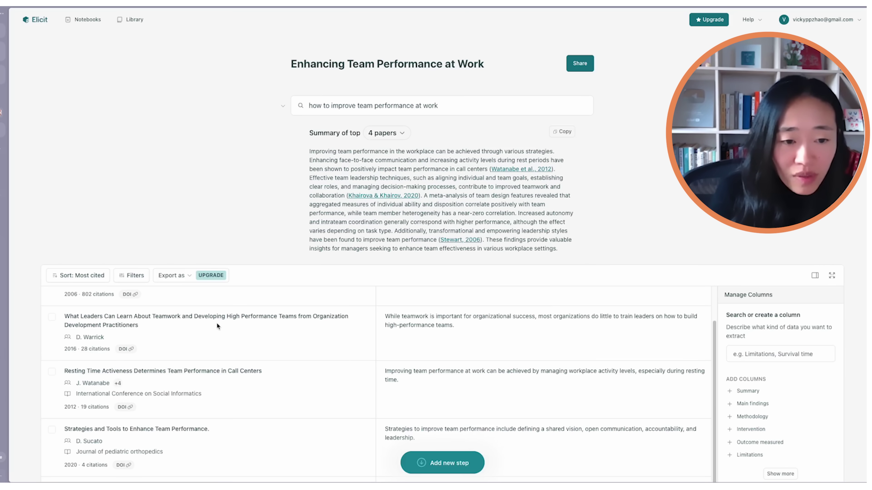
{"action": "left_click", "coordinate": [110, 316]}
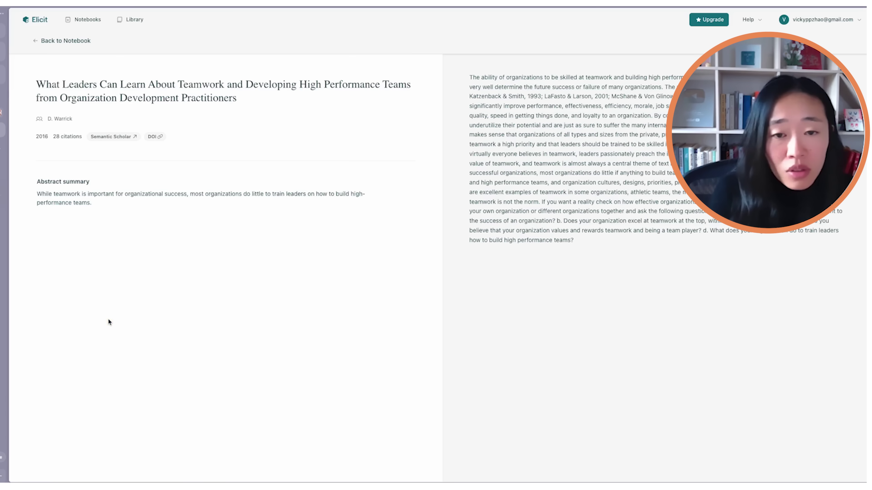
{"action": "left_click", "coordinate": [120, 136]}
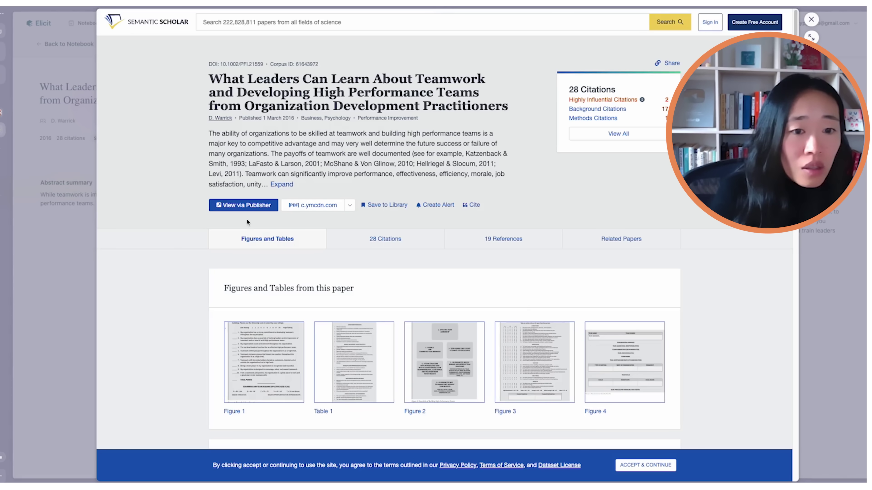
Try the paper's PDF link, return after the 403 error, and select the article's full title
{"action": "left_click", "coordinate": [316, 207]}
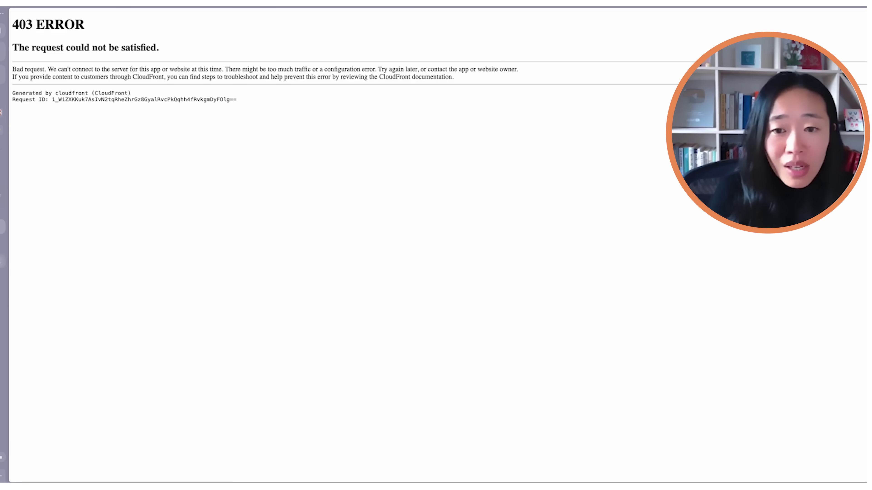
{"action": "key", "text": "alt+Left"}
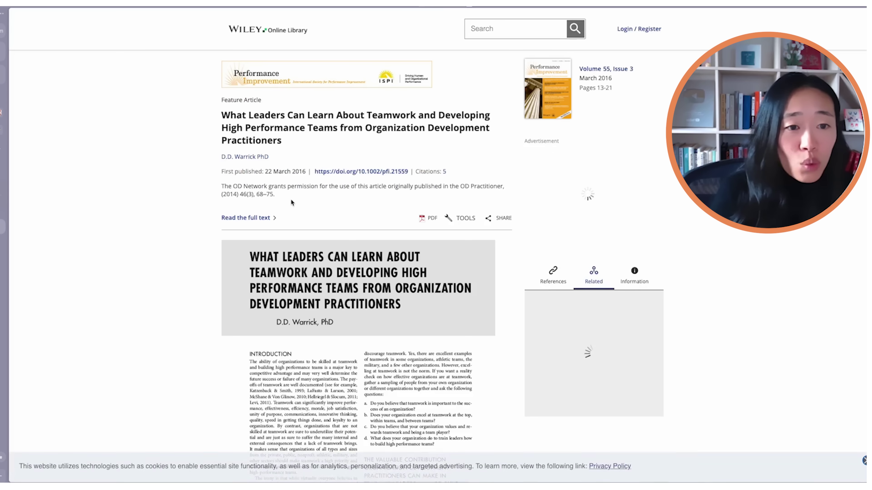
{"action": "scroll", "coordinate": [437, 322], "scroll_direction": "down", "scroll_amount": 1}
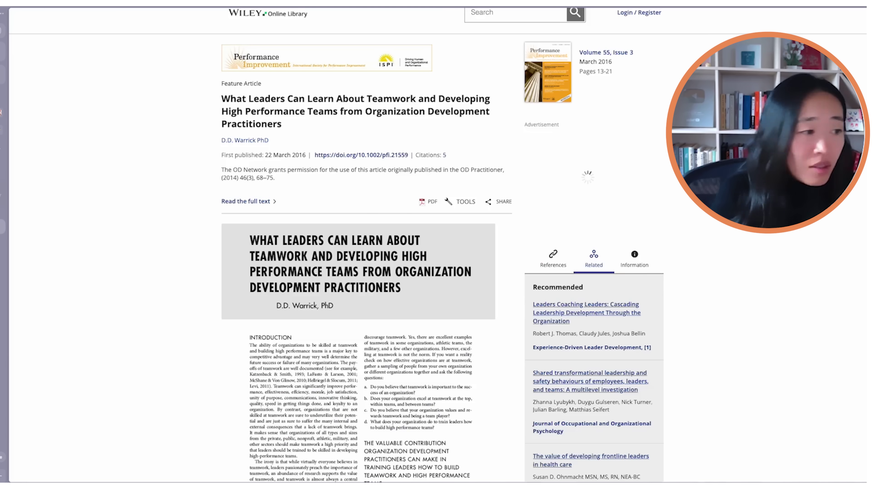
{"action": "scroll", "coordinate": [403, 271], "scroll_direction": "down", "scroll_amount": 1}
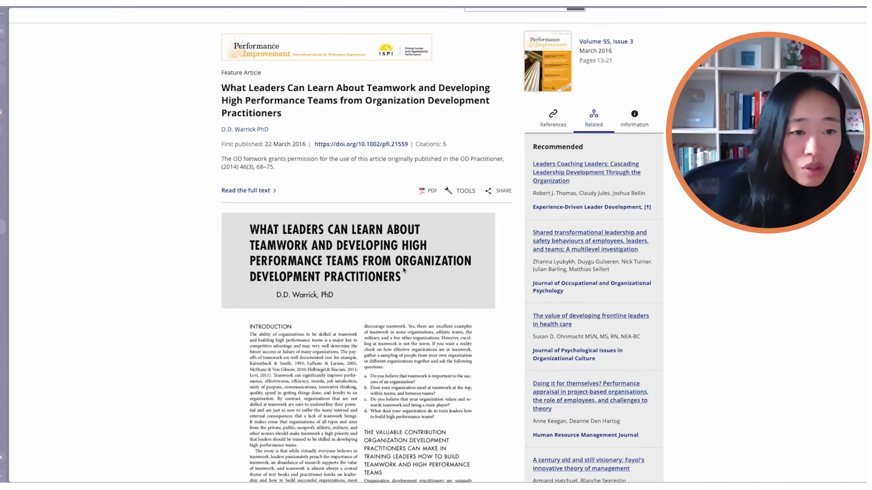
{"action": "scroll", "coordinate": [404, 270], "scroll_direction": "down", "scroll_amount": 1}
{"action": "scroll", "coordinate": [311, 161], "scroll_direction": "up", "scroll_amount": 2}
{"action": "left_click_drag", "start_coordinate": [283, 140], "coordinate": [219, 114]}
{"action": "key", "text": "ctrl+c"}
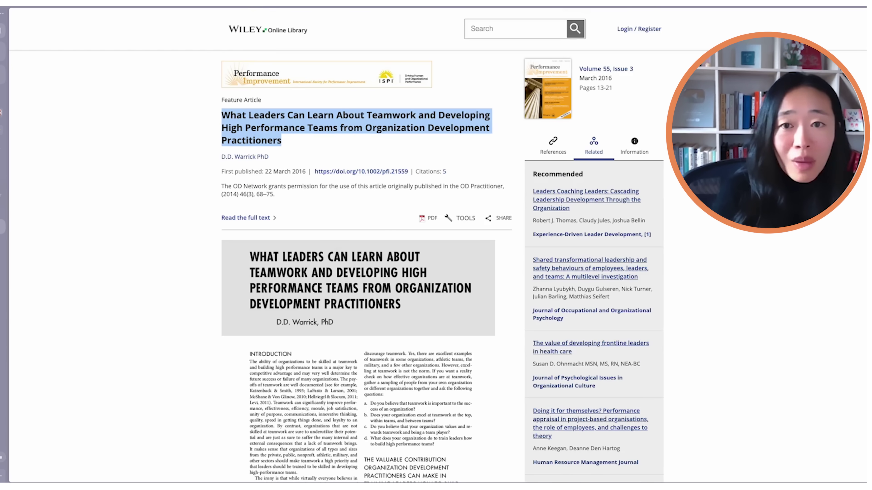
{"action": "left_click", "coordinate": [48, 127]}
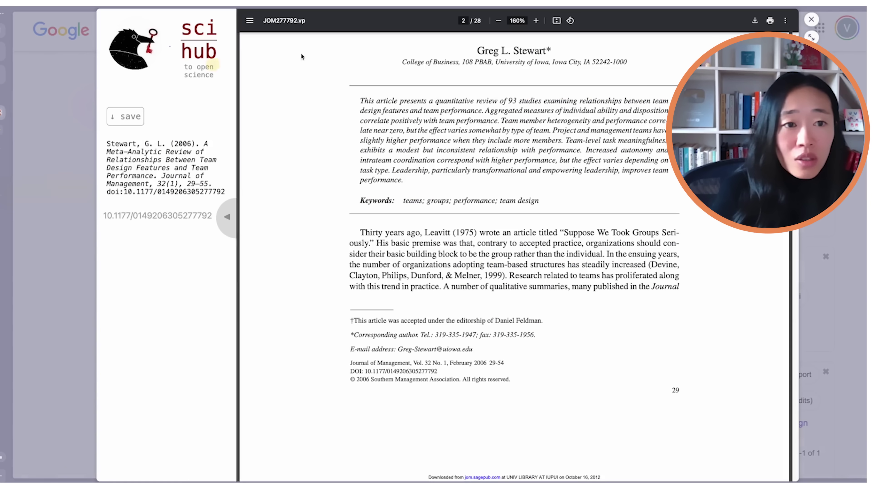
Google the copied article title plus '.pdf' and download Warrick-Model-Info-1-1.pdf from the first result
{"action": "left_click", "coordinate": [59, 70]}
{"action": "triple_click", "coordinate": [271, 19]}
{"action": "key", "text": "ctrl+v"}
{"action": "key", "text": "ctrl+a"}
{"action": "key", "text": "BackSpace"}
{"action": "key", "text": "ctrl+v"}
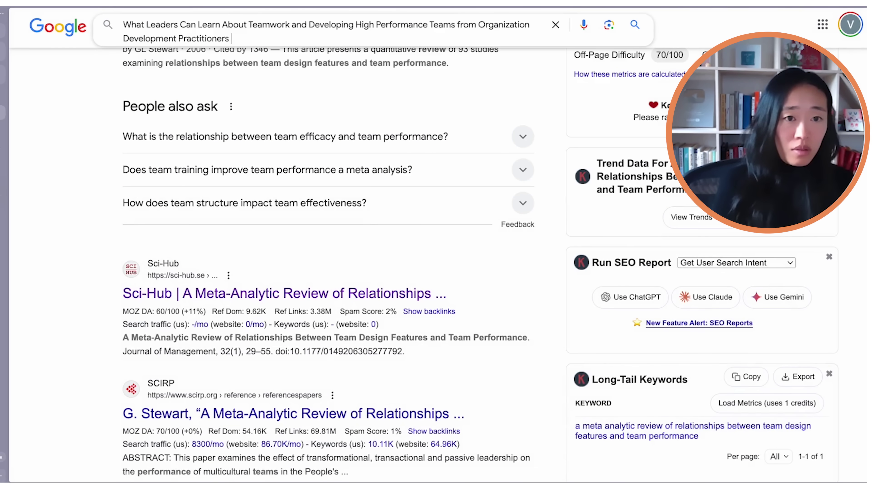
{"action": "type", "text": ".pdf"}
{"action": "key", "text": "Return"}
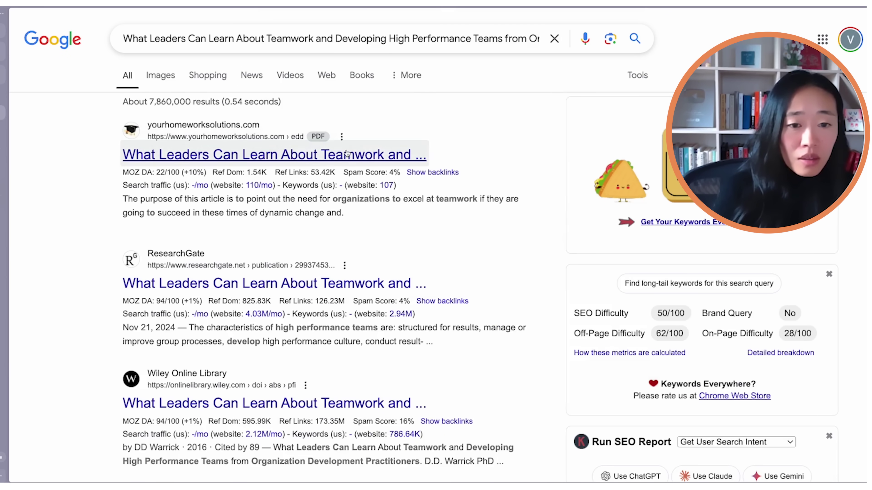
{"action": "left_click", "coordinate": [340, 156]}
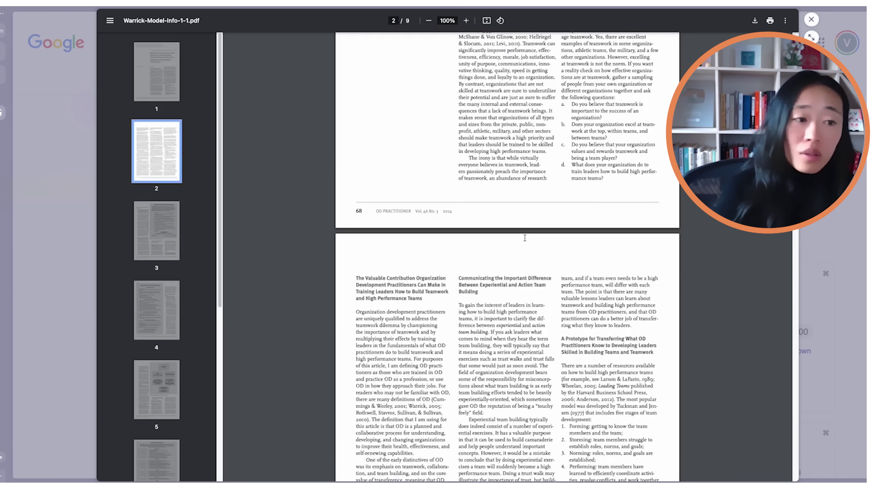
{"action": "left_click", "coordinate": [755, 22]}
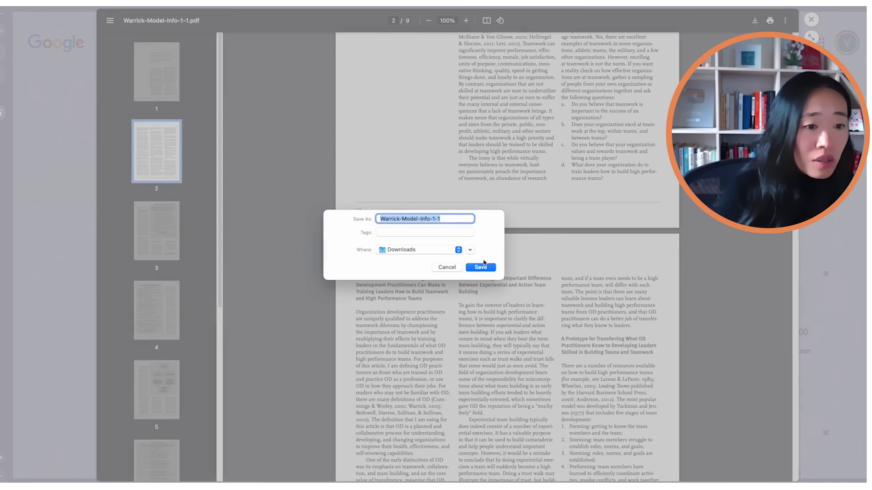
Save Warrick-Model-Info-1-1.pdf and drop it into NotebookLM's Add sources dialog as a second source
{"action": "left_click", "coordinate": [484, 267]}
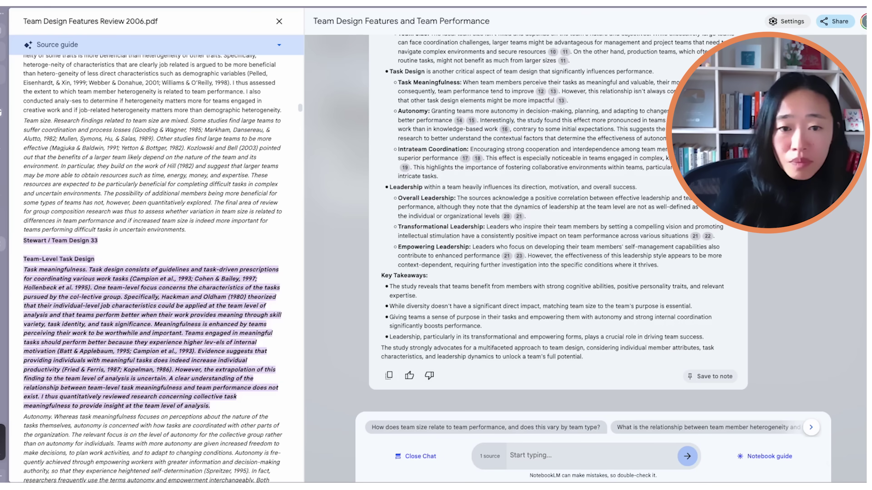
{"action": "left_click", "coordinate": [279, 21]}
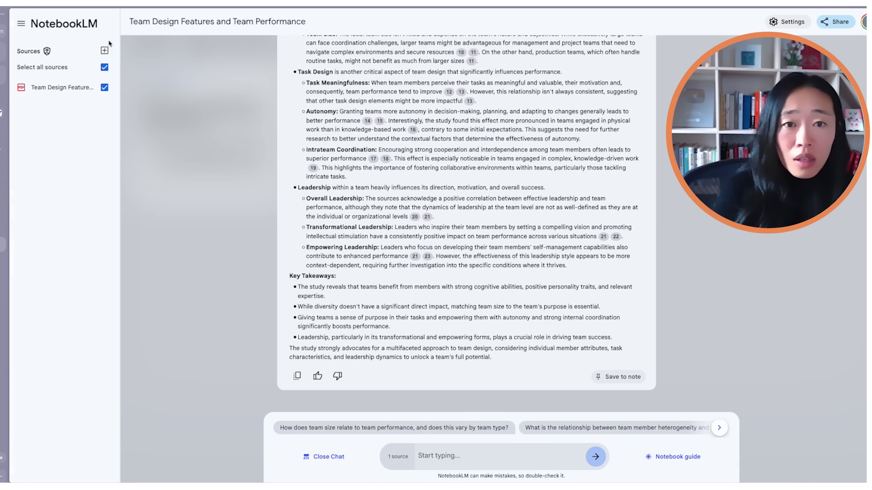
{"action": "left_click", "coordinate": [104, 51]}
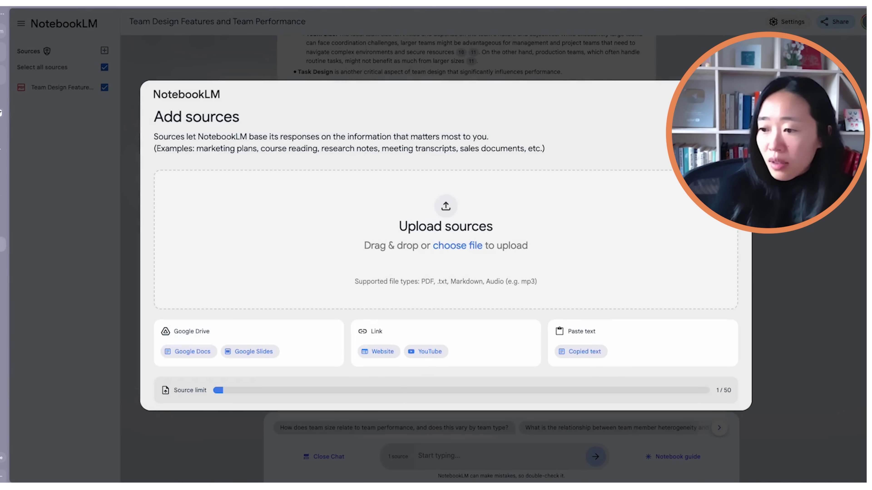
{"action": "left_click_drag", "start_coordinate": [281, 199], "coordinate": [299, 194]}
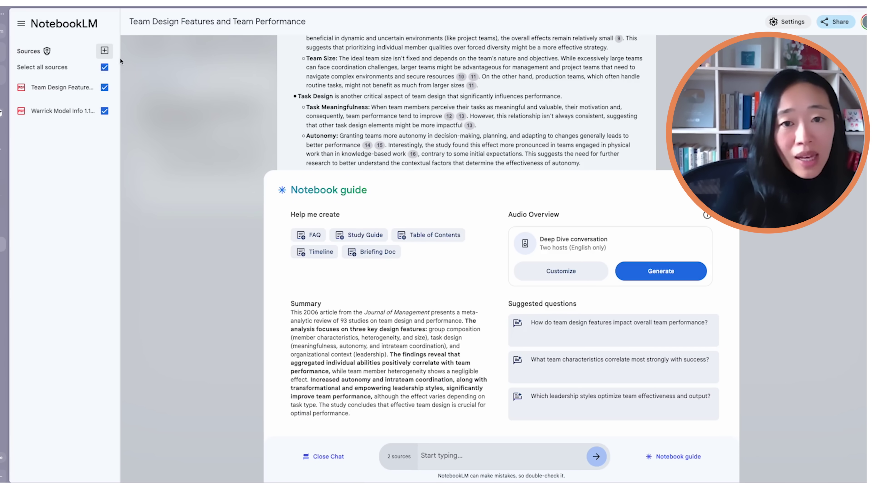
Deselect the Team Design source and generate a Table of Contents note from the Warrick Model alone
{"action": "left_click", "coordinate": [105, 87]}
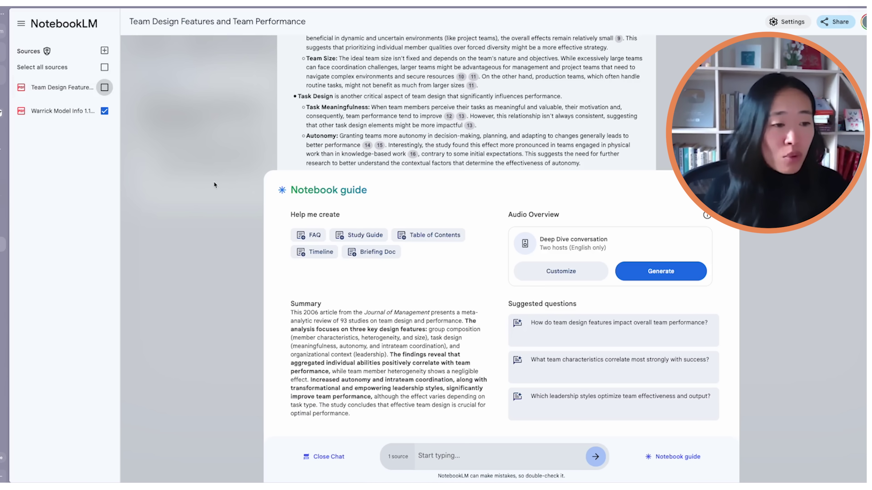
{"action": "left_click", "coordinate": [452, 453]}
{"action": "left_click", "coordinate": [437, 235]}
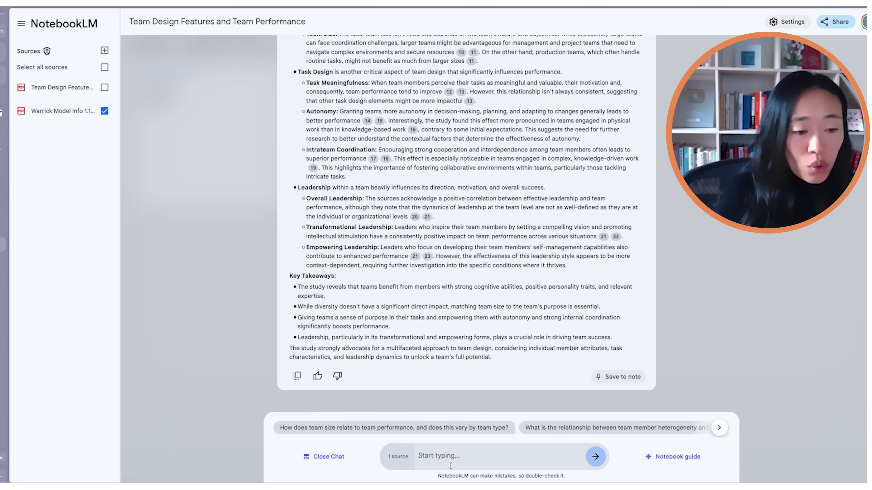
{"action": "left_click", "coordinate": [221, 104]}
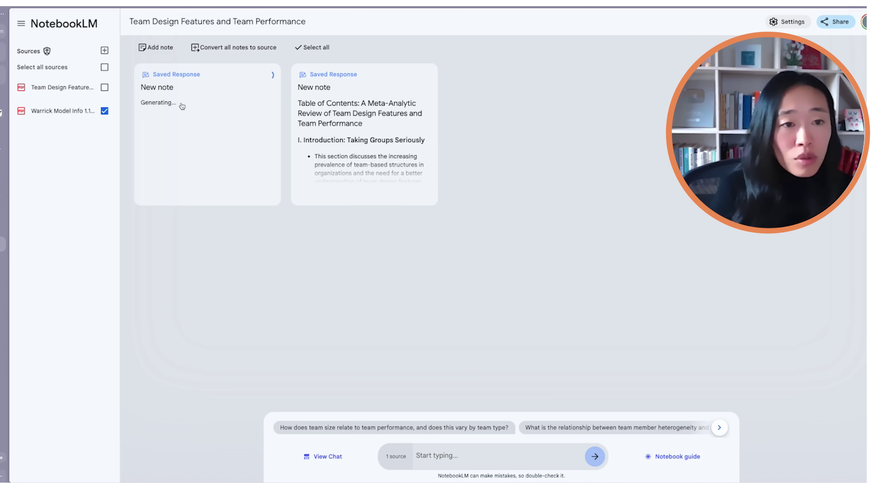
Expand the new Warrick Model note and read through its Five Essentials section summaries
{"action": "left_click", "coordinate": [185, 103]}
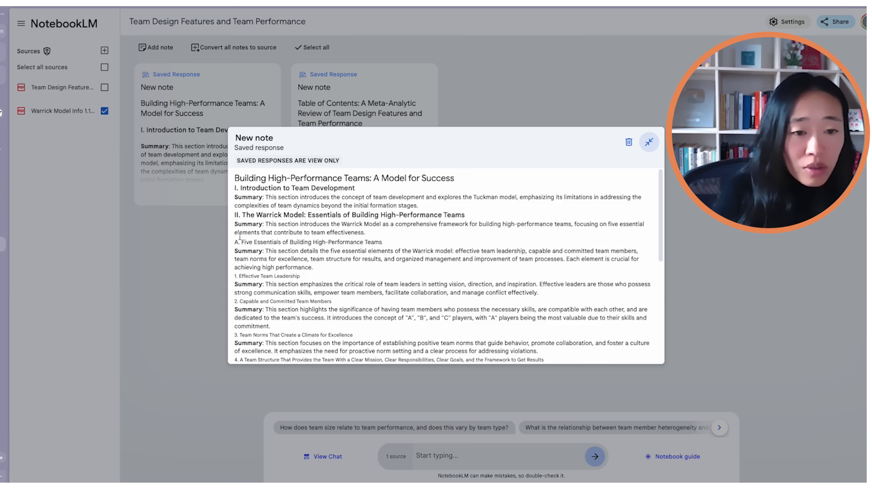
{"action": "left_click_drag", "start_coordinate": [241, 242], "coordinate": [381, 240]}
{"action": "left_click", "coordinate": [395, 268]}
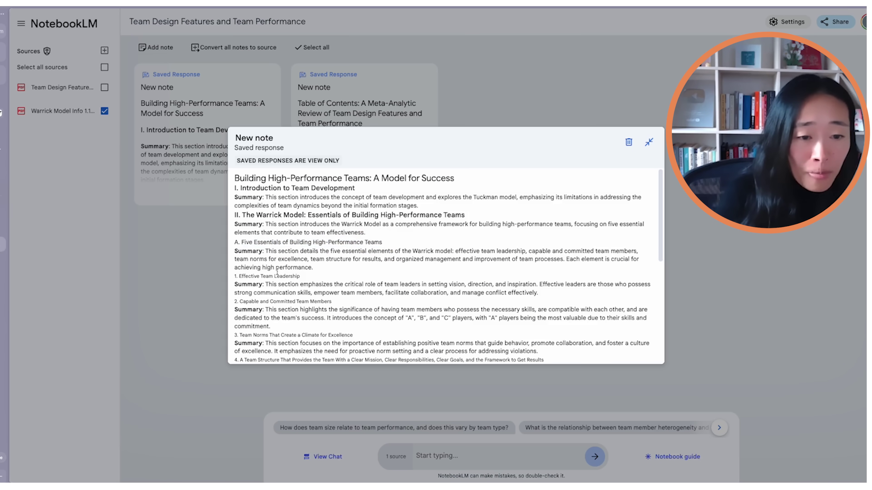
{"action": "scroll", "coordinate": [278, 272], "scroll_direction": "down", "scroll_amount": 1}
{"action": "scroll", "coordinate": [298, 298], "scroll_direction": "down", "scroll_amount": 3}
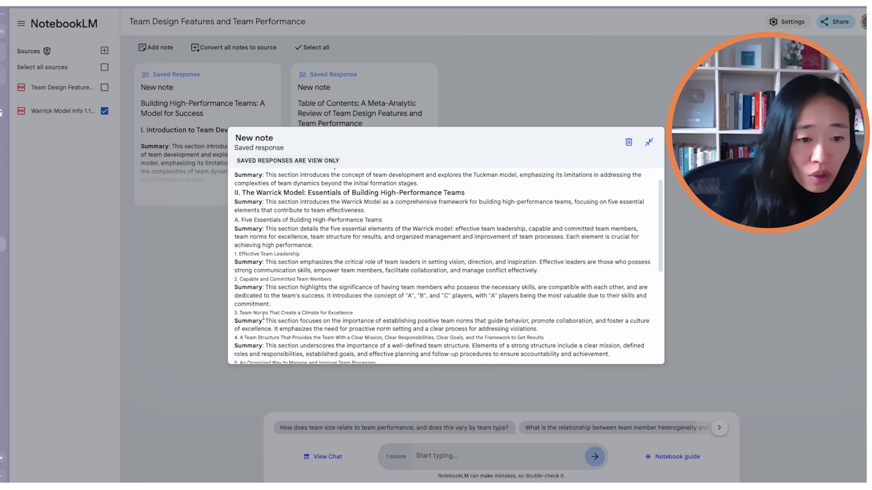
{"action": "scroll", "coordinate": [263, 317], "scroll_direction": "down", "scroll_amount": 4}
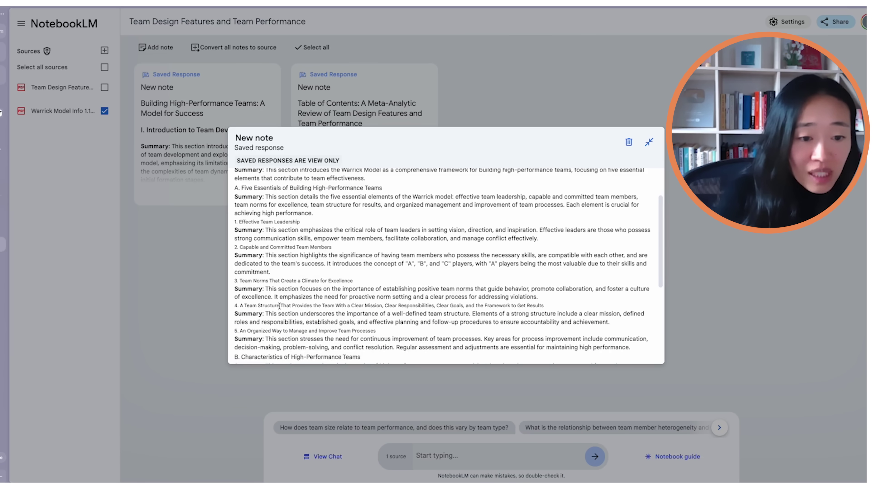
{"action": "scroll", "coordinate": [281, 305], "scroll_direction": "down", "scroll_amount": 1}
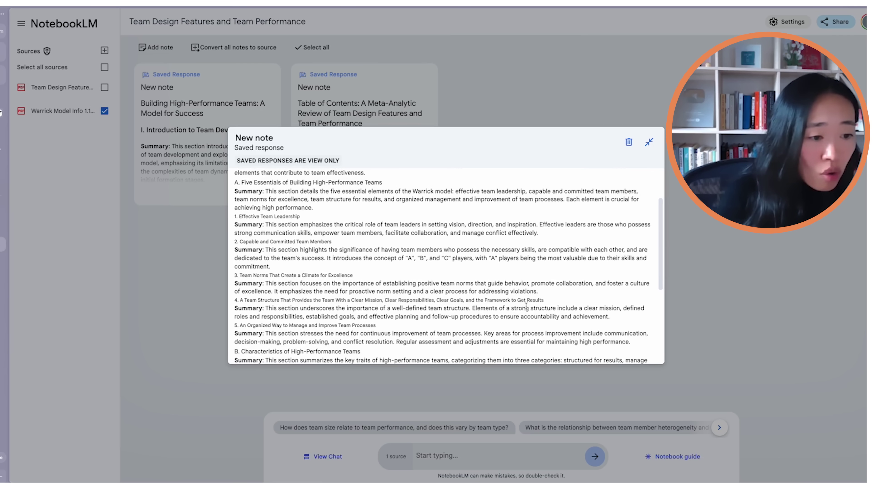
{"action": "scroll", "coordinate": [543, 301], "scroll_direction": "down", "scroll_amount": 3}
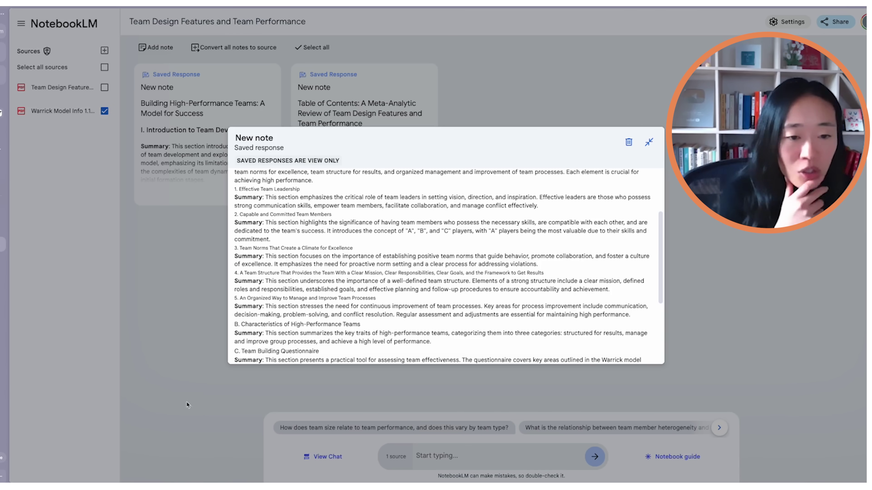
{"action": "scroll", "coordinate": [307, 300], "scroll_direction": "down", "scroll_amount": 1}
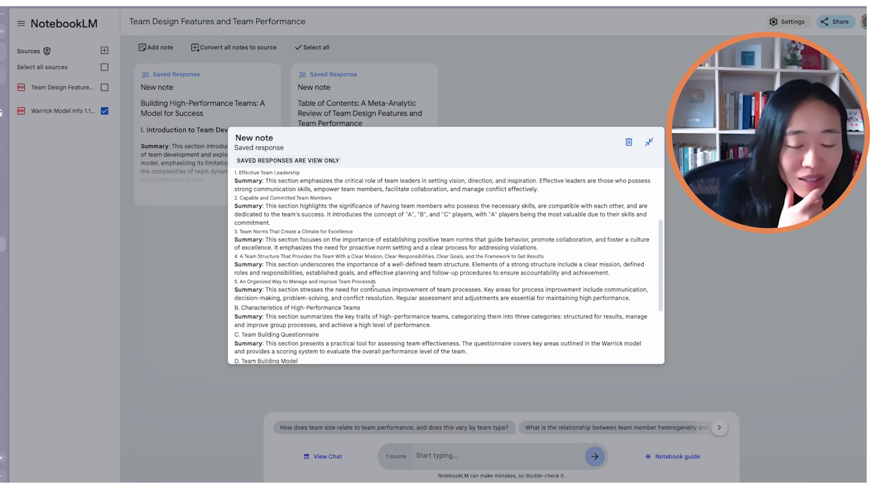
Re-include the Team Design source and ask 'What are the key changes a leader can make in a team to improve performance'
{"action": "left_click", "coordinate": [505, 401]}
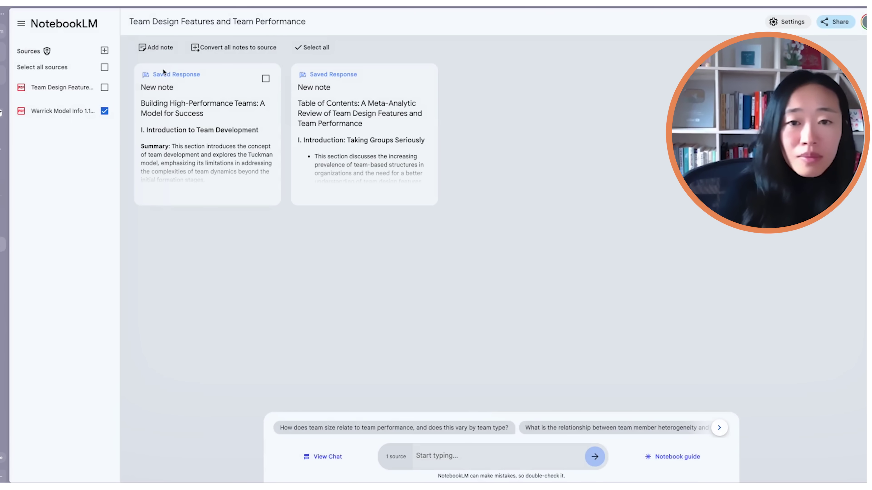
{"action": "left_click", "coordinate": [104, 87]}
{"action": "left_click", "coordinate": [473, 463]}
{"action": "type", "text": "What are the key a"}
{"action": "type", "text": "hara"}
{"action": "key", "text": "BackSpace"}
{"action": "key", "text": "BackSpace"}
{"action": "key", "text": "BackSpace"}
{"action": "key", "text": "BackSpace"}
{"action": "type", "text": "ompoen"}
{"action": "key", "text": "BackSpace"}
{"action": "key", "text": "BackSpace"}
{"action": "type", "text": "nents"}
{"action": "key", "text": "BackSpace"}
{"action": "key", "text": "BackSpace"}
{"action": "key", "text": "BackSpace"}
{"action": "key", "text": "BackSpace"}
{"action": "key", "text": "BackSpace"}
{"action": "key", "text": "BackSpace"}
{"action": "key", "text": "BackSpace"}
{"action": "key", "text": "BackSpace"}
{"action": "key", "text": "BackSpace"}
{"action": "type", "text": "changes a leader can make in a "}
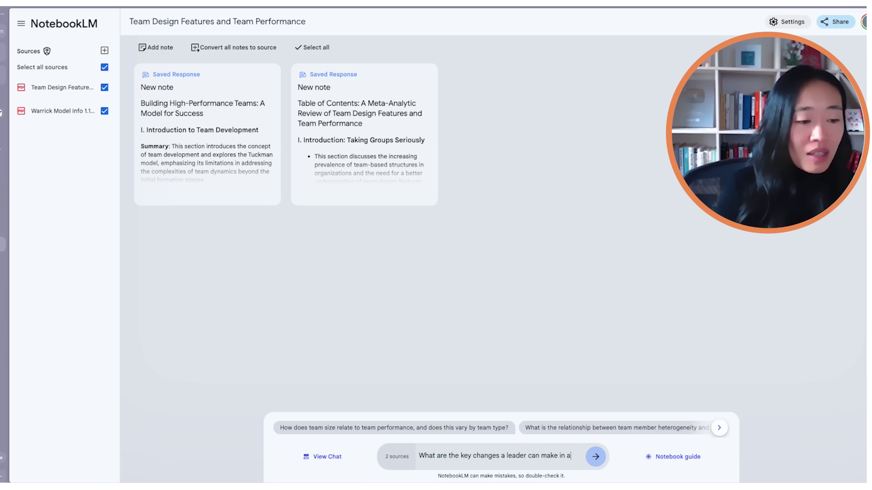
{"action": "type", "text": "tea"}
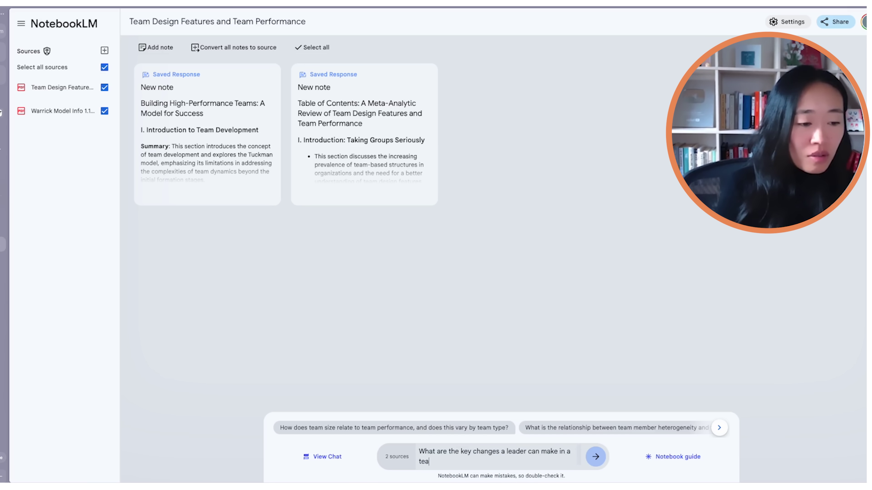
{"action": "type", "text": "m to improve performance"}
{"action": "key", "text": "Return"}
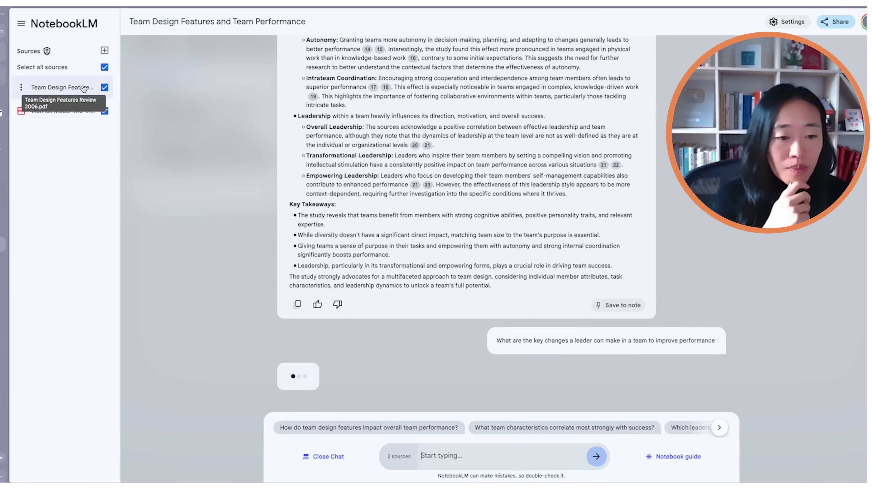
Open citation 8's highlighted autonomy passage in the 2006 Team Design review PDF
{"action": "scroll", "coordinate": [472, 238], "scroll_direction": "up", "scroll_amount": 8}
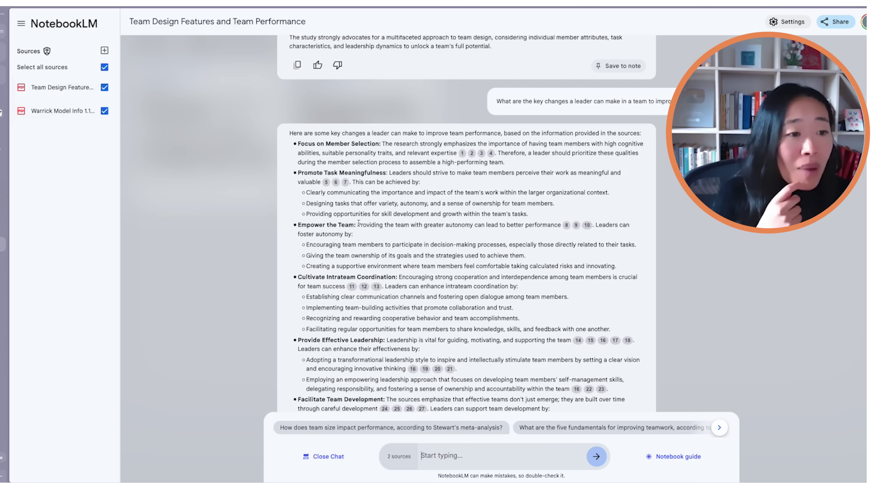
{"action": "left_click", "coordinate": [567, 225]}
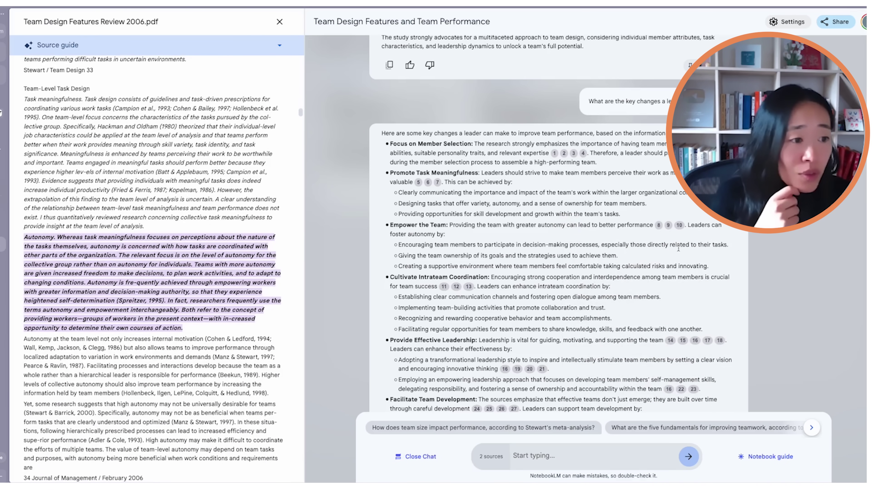
Review the cited source passages behind the answer's Empower the Team autonomy suggestions
{"action": "left_click", "coordinate": [678, 225]}
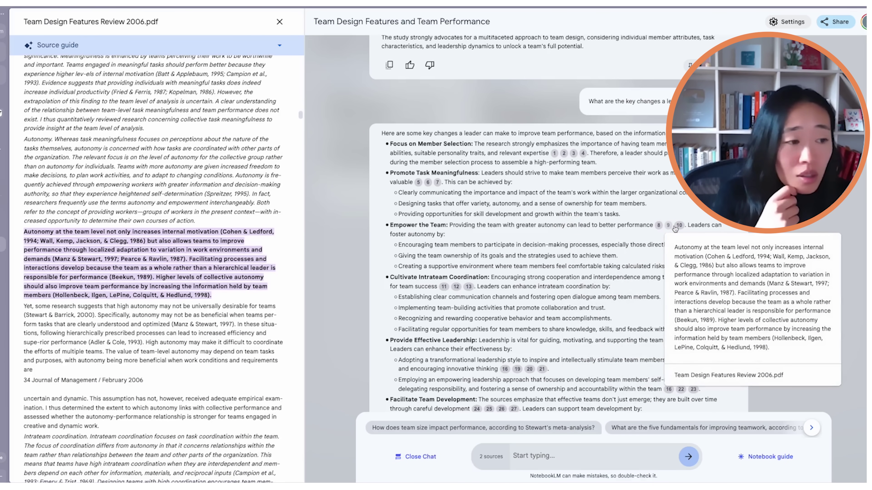
{"action": "left_click", "coordinate": [667, 226]}
{"action": "left_click", "coordinate": [480, 266]}
{"action": "left_click_drag", "start_coordinate": [399, 243], "coordinate": [727, 274]}
{"action": "left_click", "coordinate": [639, 270]}
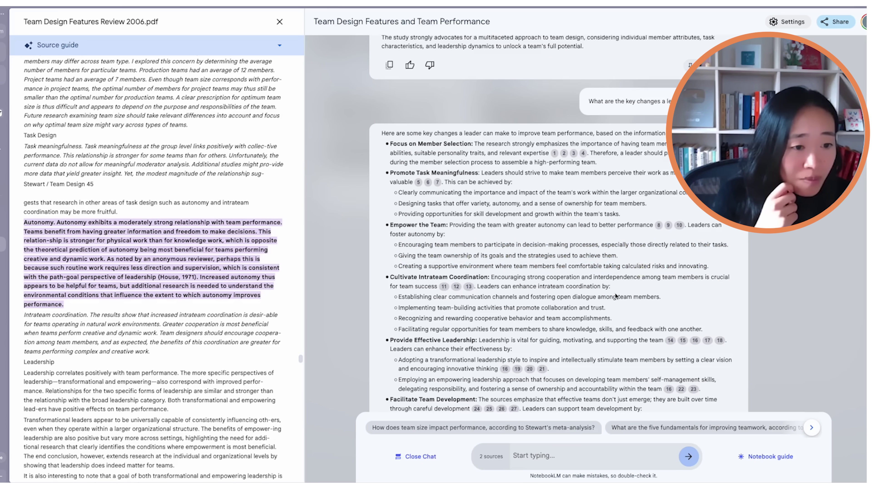
Check the source passages behind citation 11 and leadership citation 14
{"action": "scroll", "coordinate": [591, 309], "scroll_direction": "down", "scroll_amount": 1}
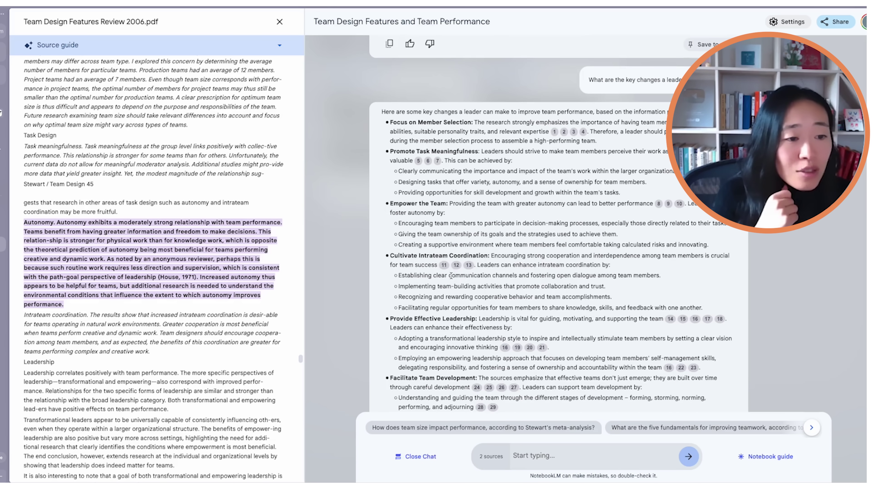
{"action": "left_click", "coordinate": [444, 267]}
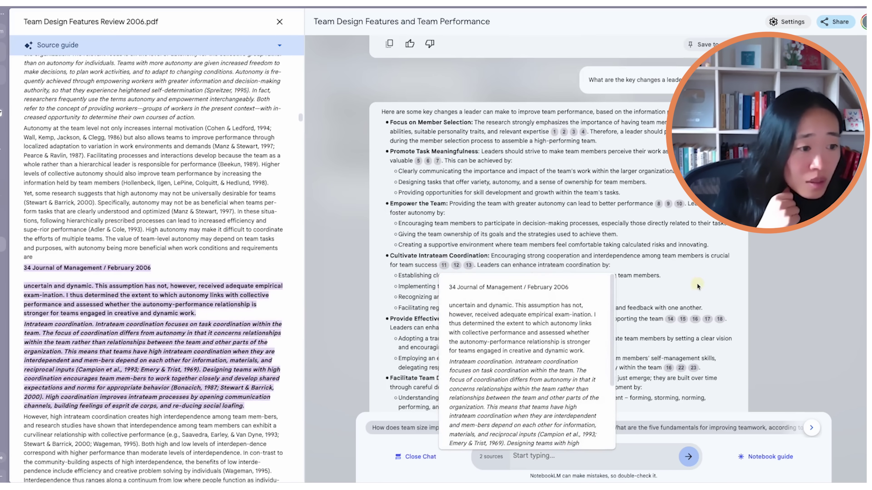
{"action": "mouse_move", "coordinate": [468, 267]}
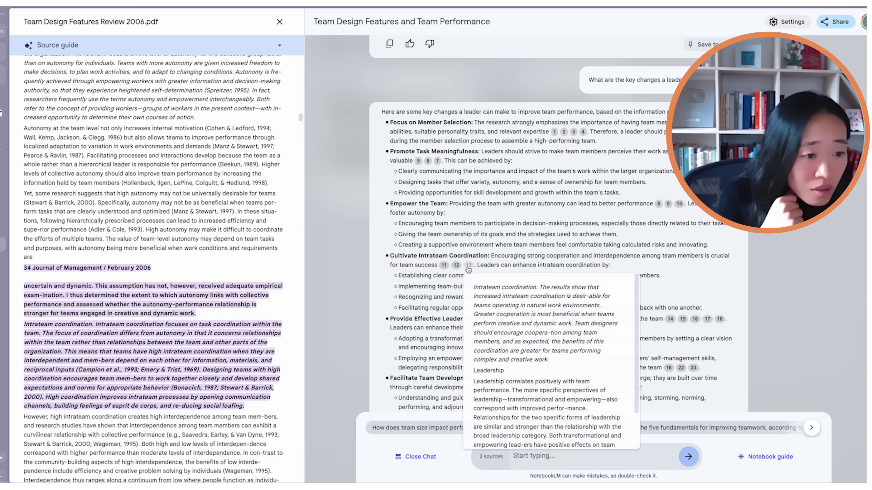
{"action": "scroll", "coordinate": [435, 293], "scroll_direction": "down", "scroll_amount": 1}
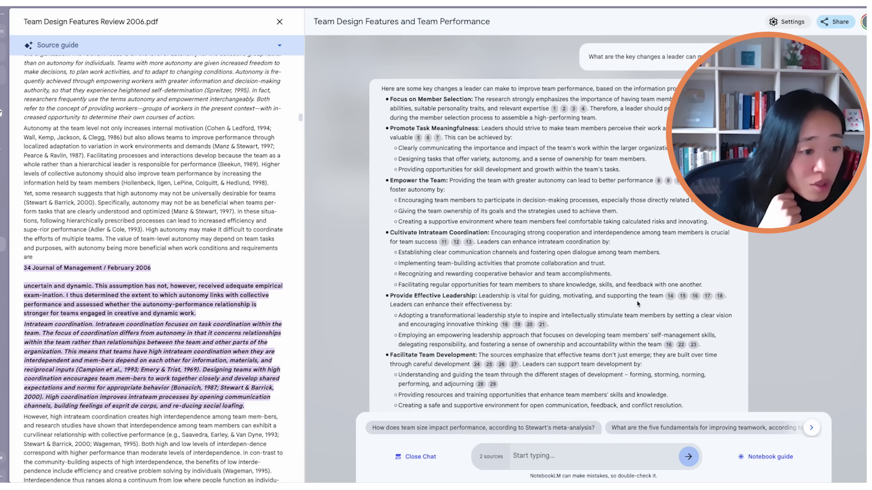
{"action": "left_click", "coordinate": [669, 296]}
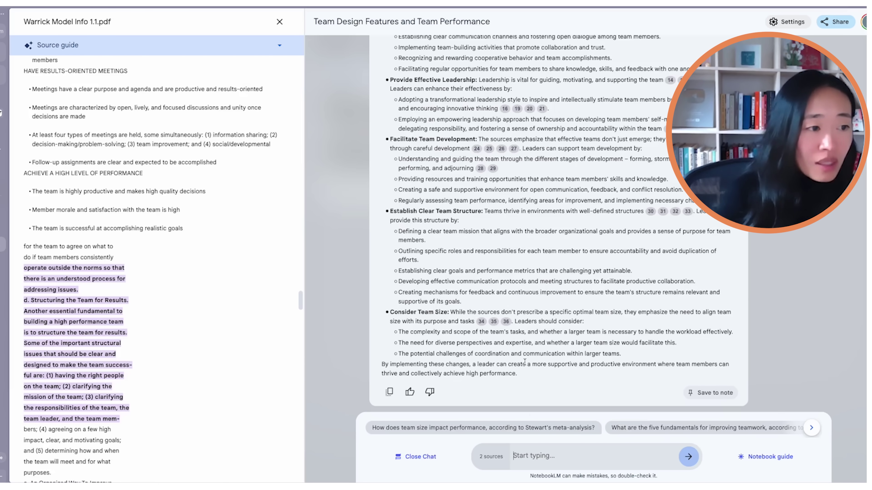
Copy the Promote Task Meaningfulness and Empower the Team headings into the chat box
{"action": "scroll", "coordinate": [524, 338], "scroll_direction": "up", "scroll_amount": 1}
{"action": "scroll", "coordinate": [524, 338], "scroll_direction": "up", "scroll_amount": 2}
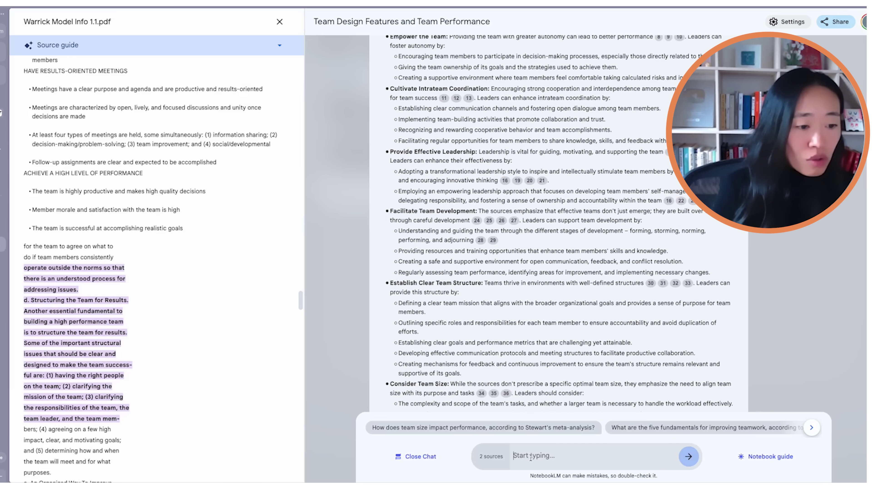
{"action": "scroll", "coordinate": [468, 120], "scroll_direction": "up", "scroll_amount": 3}
{"action": "left_click_drag", "start_coordinate": [390, 77], "coordinate": [479, 79]}
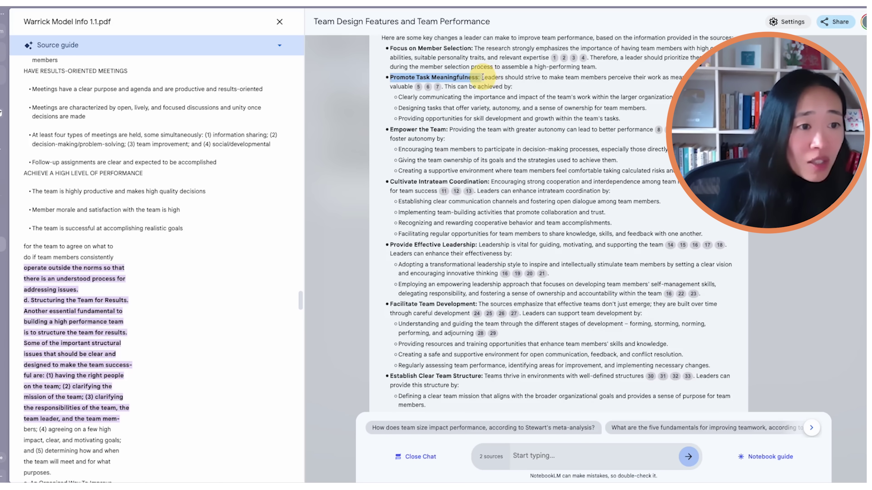
{"action": "key", "text": "ctrl+c"}
{"action": "key", "text": "ctrl+v"}
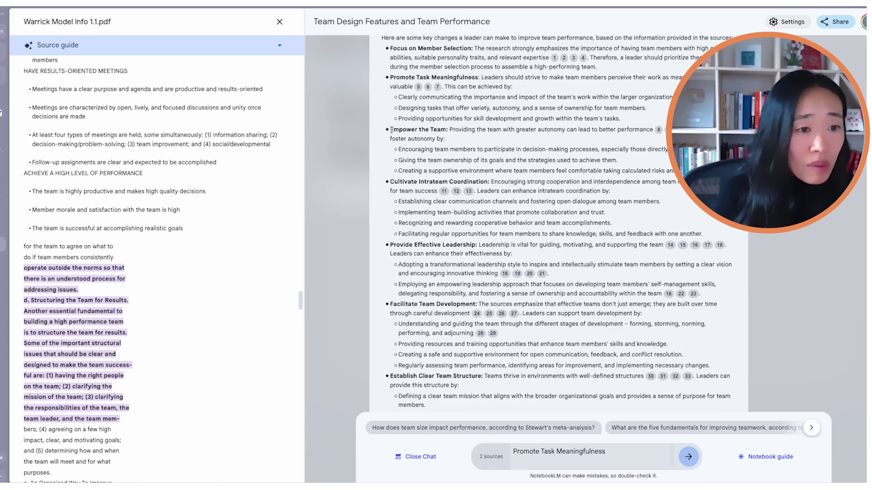
{"action": "left_click_drag", "start_coordinate": [405, 129], "coordinate": [446, 129]}
{"action": "key", "text": "ctrl+c"}
{"action": "key", "text": "ctrl+v"}
{"action": "key", "text": "shift+Return"}
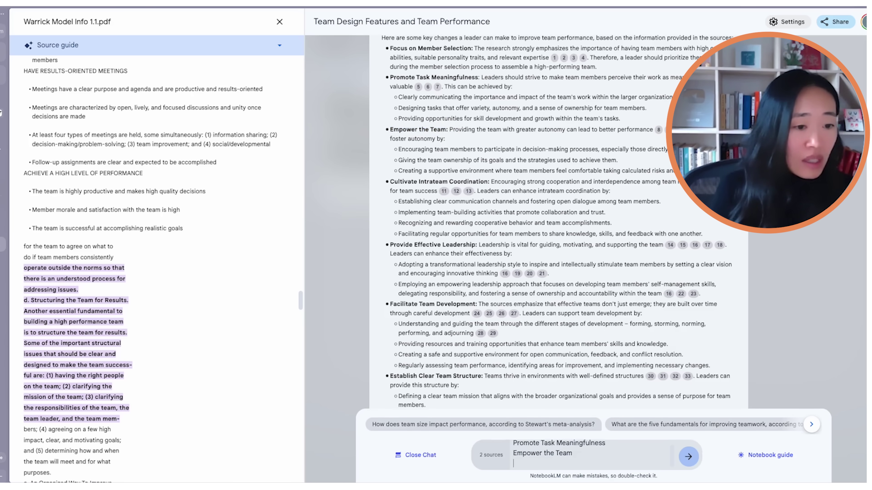
Add the Facilitate Team Development and Provide Effective Leadership headings as further lines
{"action": "scroll", "coordinate": [401, 281], "scroll_direction": "down", "scroll_amount": 2}
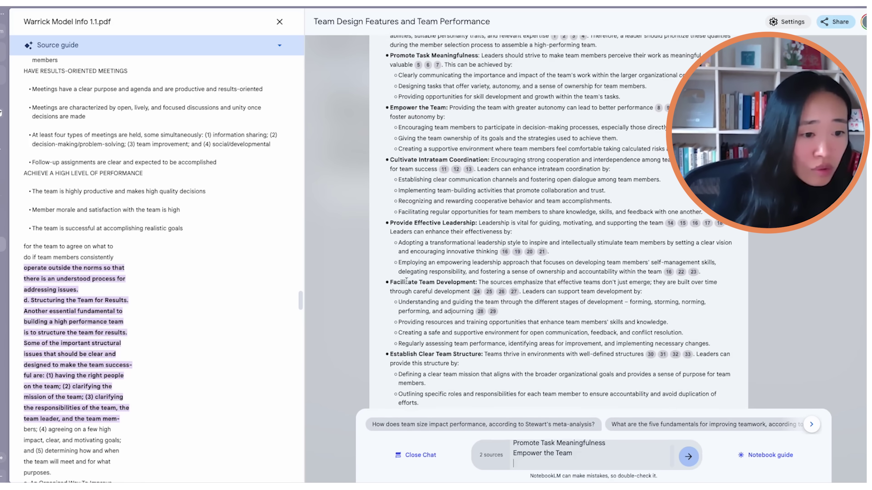
{"action": "left_click_drag", "start_coordinate": [390, 283], "coordinate": [475, 284]}
{"action": "left_click", "coordinate": [567, 464]}
{"action": "key", "text": "ctrl+v"}
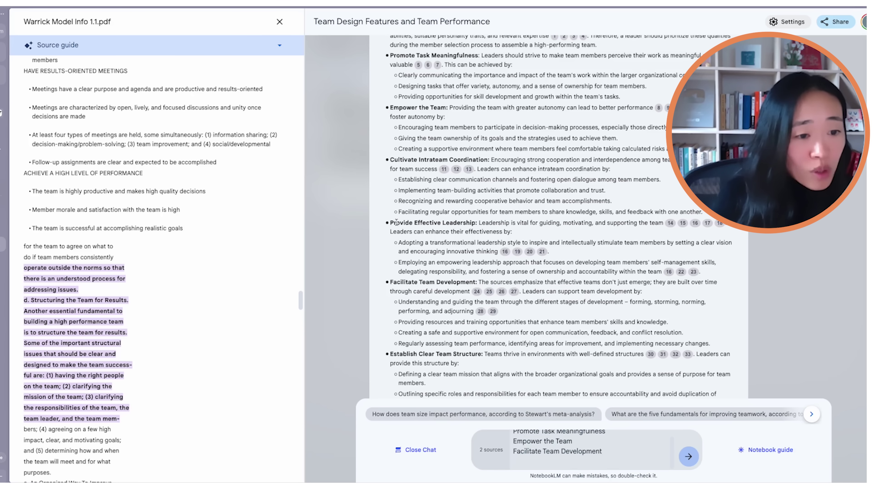
{"action": "left_click_drag", "start_coordinate": [391, 223], "coordinate": [475, 223]}
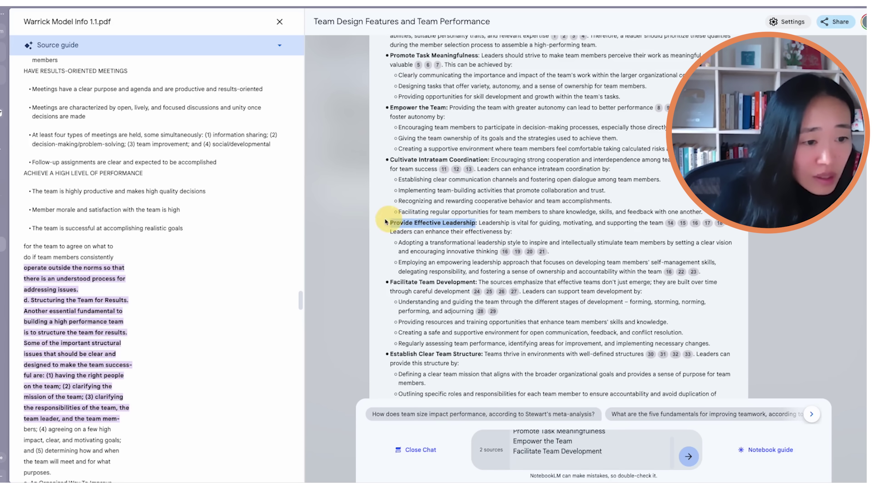
{"action": "key", "text": "ctrl+c"}
{"action": "left_click", "coordinate": [567, 463]}
{"action": "key", "text": "ctrl+v"}
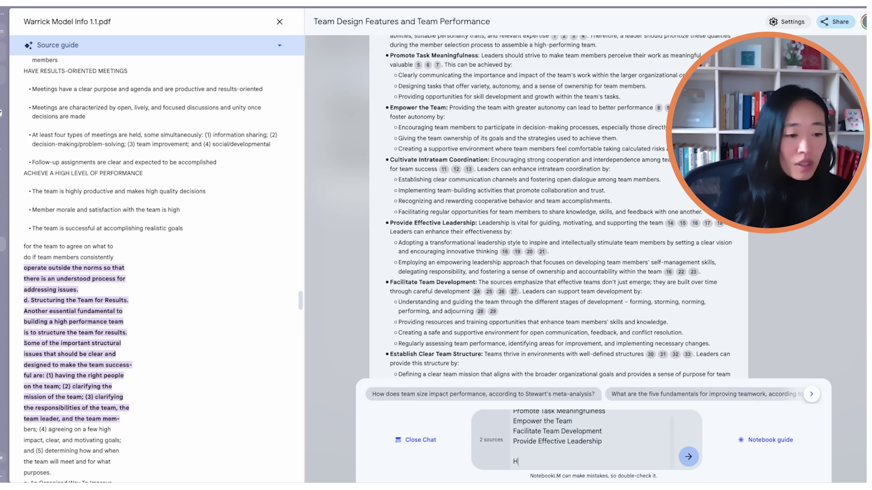
Request a detailed plan with 3 changes per feature so we can improve team performance
{"action": "type", "text": "Give me a detailed plan t"}
{"action": "key", "text": "BackSpace"}
{"action": "type", "text": "with 3 chang"}
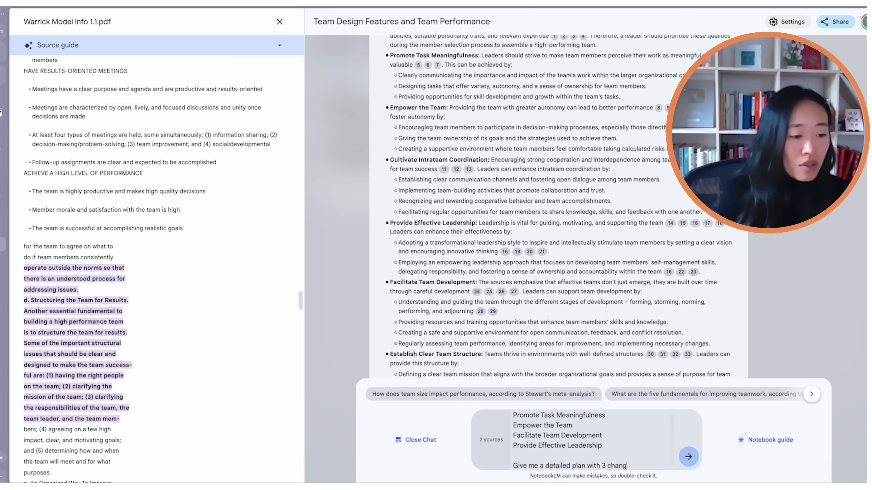
{"action": "type", "text": "es each a"}
{"action": "type", "text": "o we can improve te"}
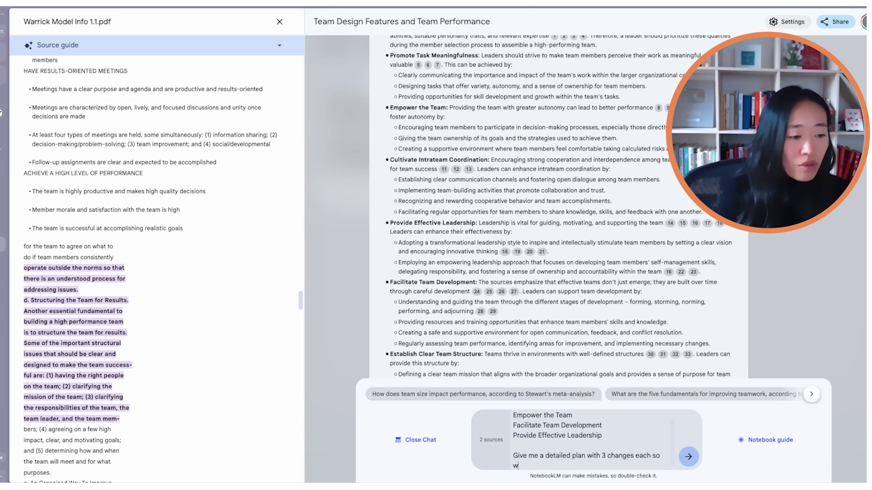
{"action": "type", "text": "am performance"}
{"action": "key", "text": "Return"}
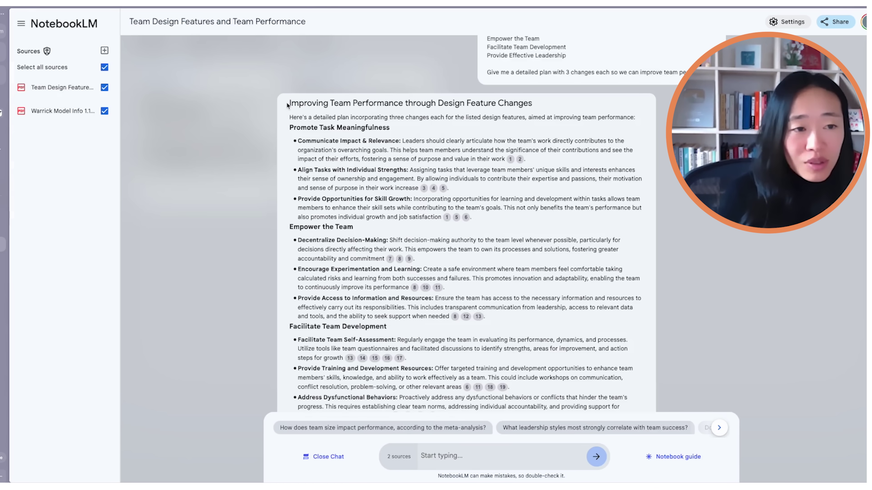
Copy the complete team-improvement plan answer from NotebookLM
{"action": "scroll", "coordinate": [394, 274], "scroll_direction": "down", "scroll_amount": 5}
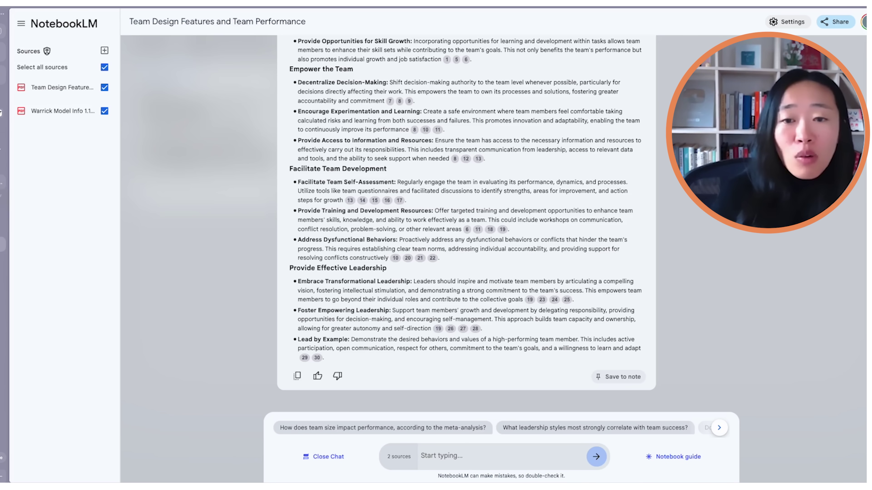
{"action": "left_click", "coordinate": [297, 376]}
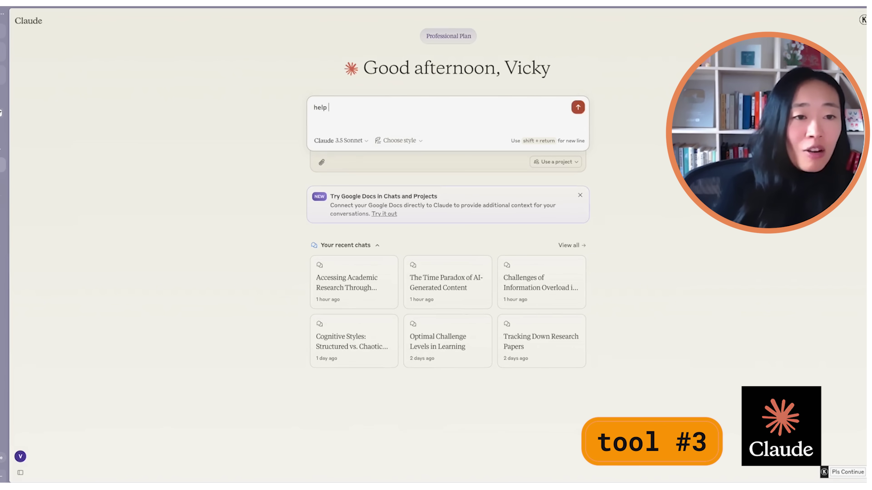
Ask Claude to 'help me created a detailed plan to improve team performance using:' the pasted NotebookLM plan
{"action": "type", "text": "me created a deetaile"}
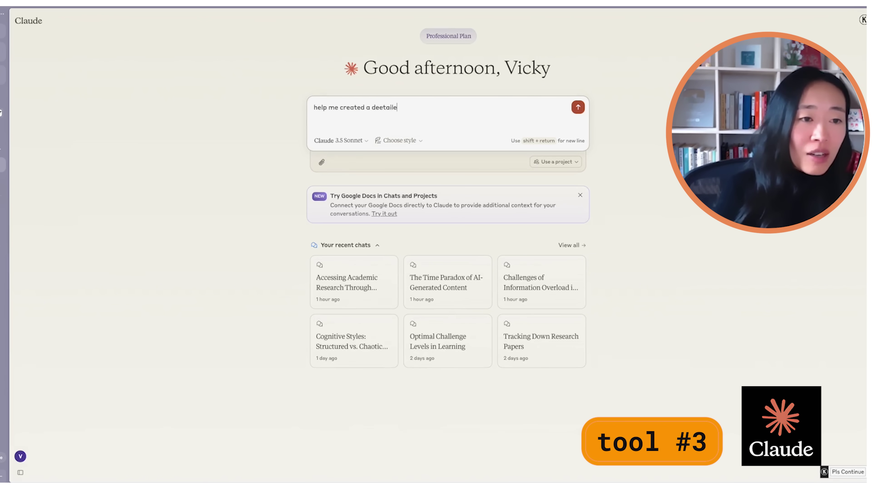
{"action": "key", "text": "BackSpace"}
{"action": "key", "text": "BackSpace"}
{"action": "key", "text": "BackSpace"}
{"action": "key", "text": "BackSpace"}
{"action": "key", "text": "BackSpace"}
{"action": "key", "text": "BackSpace"}
{"action": "type", "text": "tailed plan to improve team"}
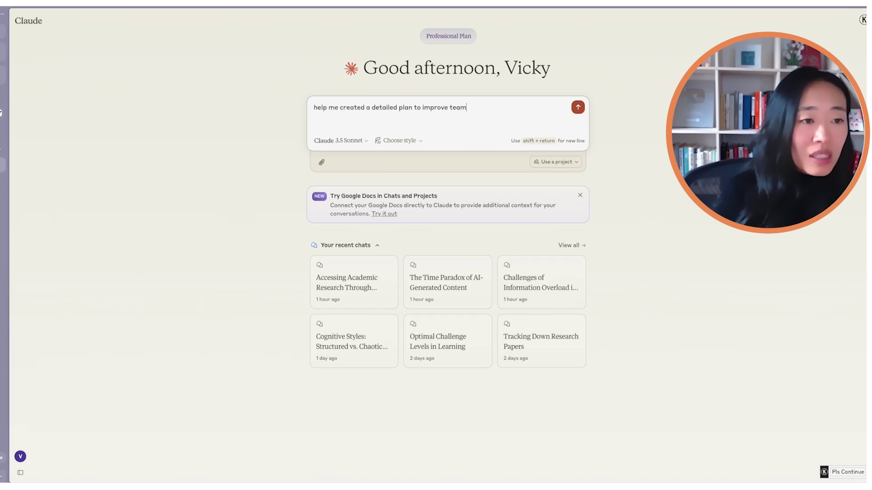
{"action": "type", "text": " performance using"}
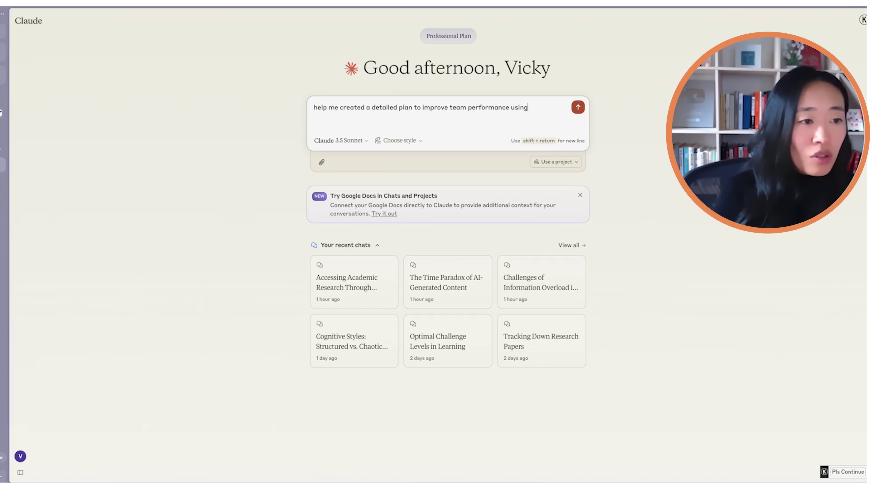
{"action": "type", "text": ":"}
{"action": "key", "text": "ctrl+v"}
{"action": "key", "text": "Return"}
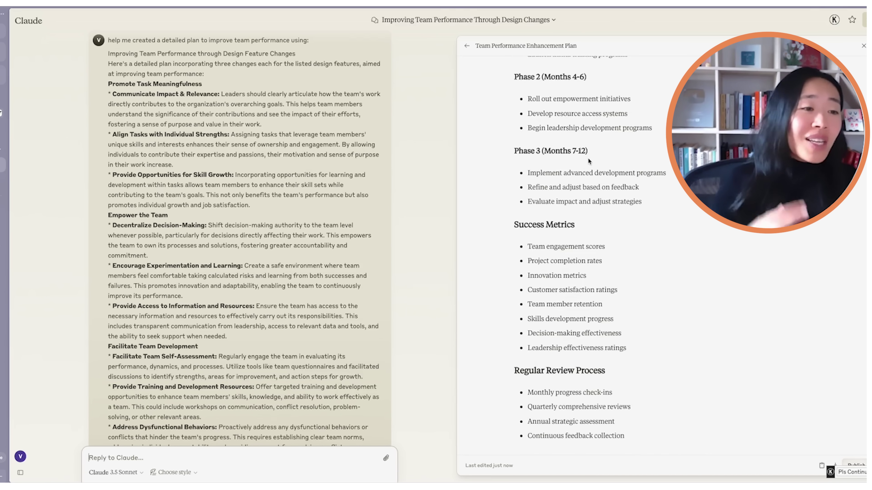
Begin a follow-up asking which leader-dependent 80/20 changes would drive team performance
{"action": "scroll", "coordinate": [584, 162], "scroll_direction": "up", "scroll_amount": 10}
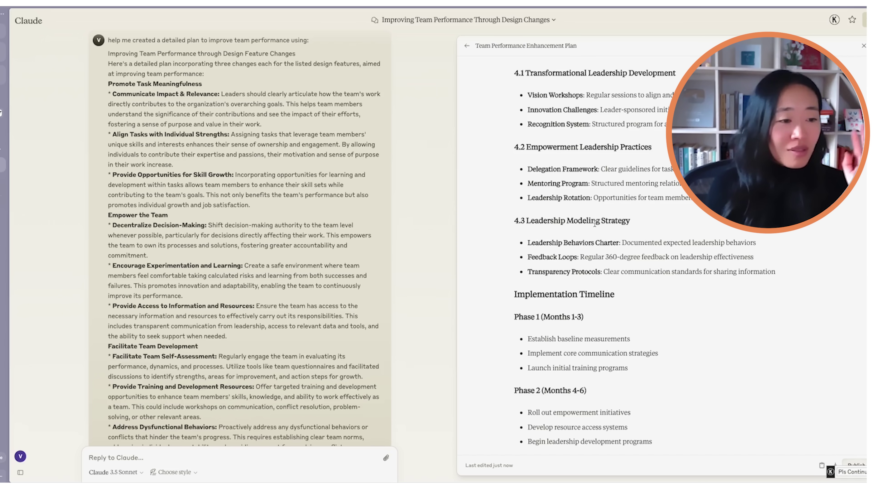
{"action": "scroll", "coordinate": [593, 269], "scroll_direction": "up", "scroll_amount": 15}
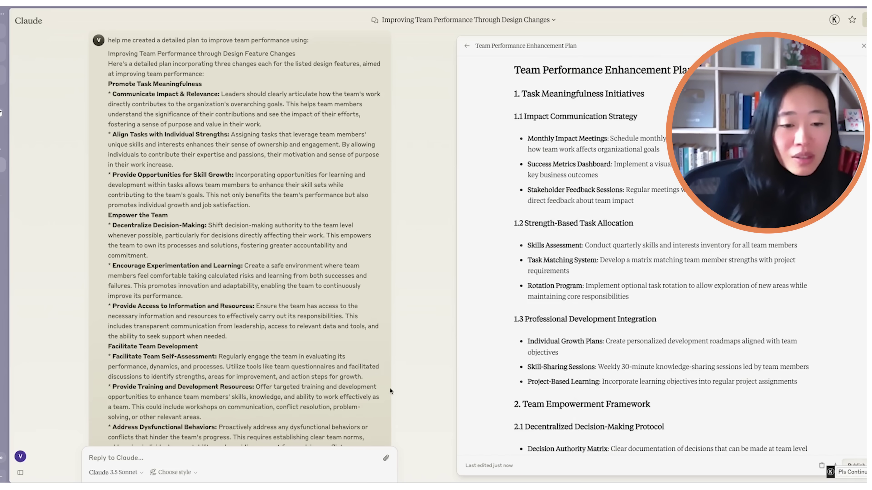
{"action": "left_click", "coordinate": [208, 461]}
{"action": "type", "text": "What are the"}
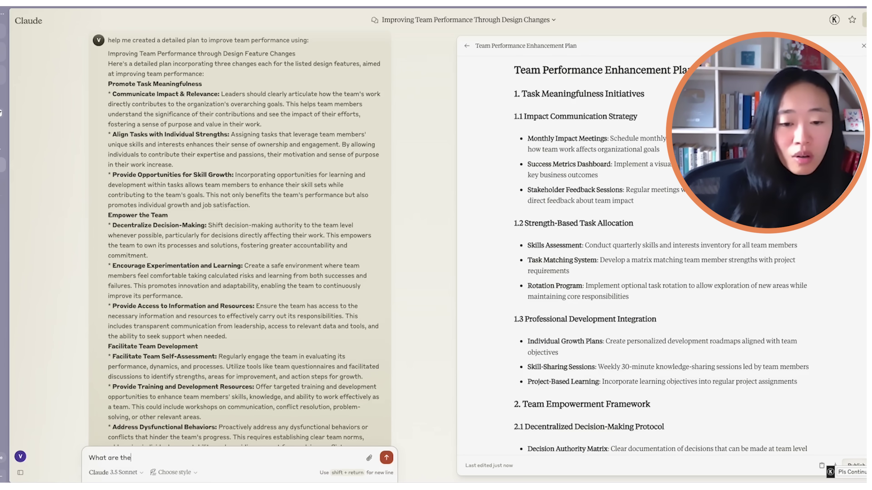
{"action": "type", "text": " 80/20 "}
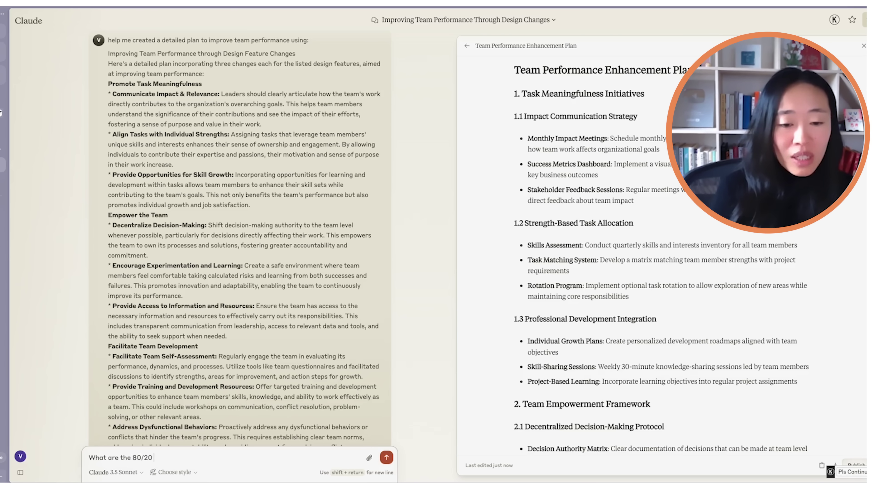
{"action": "type", "text": "changes I can make to my team"}
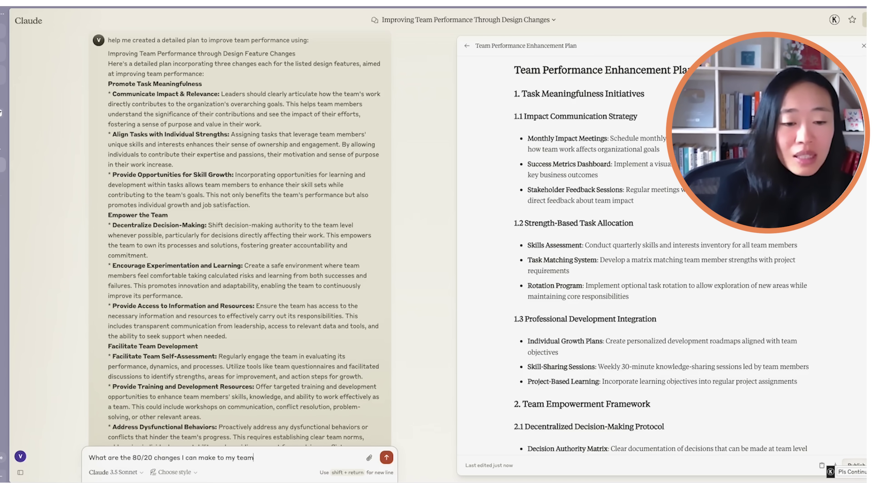
{"action": "type", "text": " to driver performance, taht "}
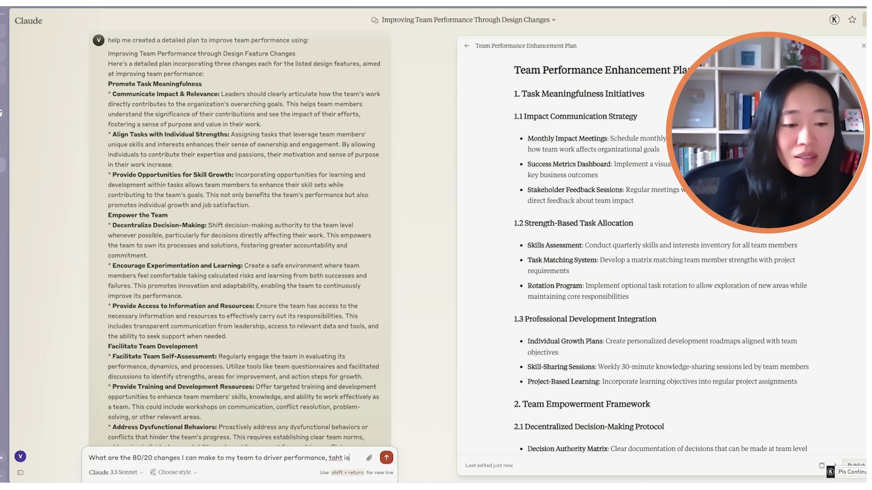
{"action": "type", "text": "is de"}
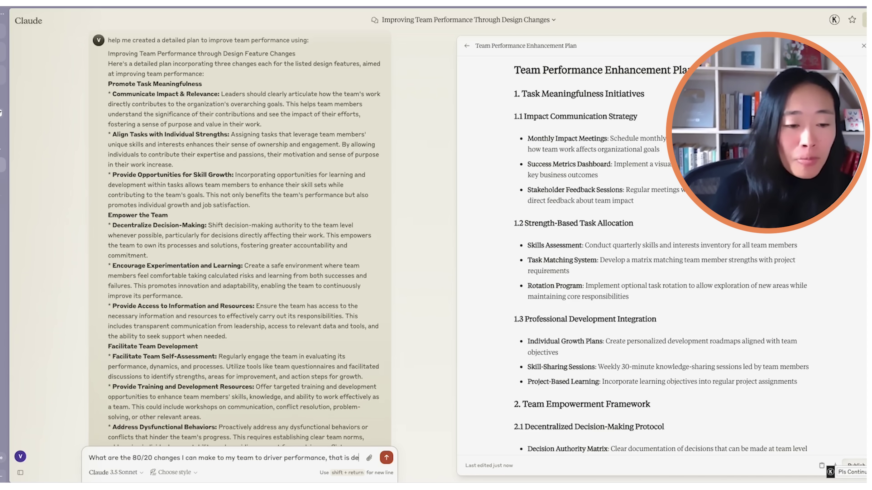
{"action": "type", "text": "pendent on leaders, not the team members to make a"}
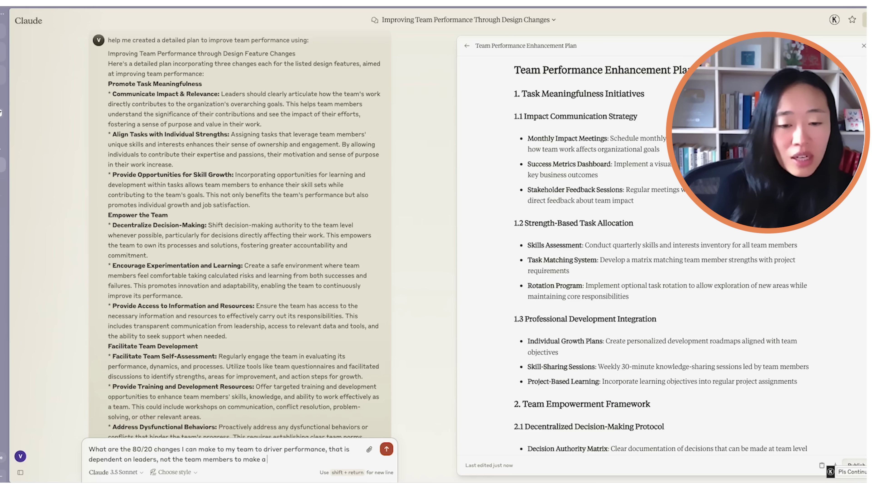
{"action": "type", "text": " change?"}
{"action": "key", "text": "shift+Return"}
Add a line referring to the team design meta-analysis paper by its authors 'et al'
{"action": "type", "text": "Refer to a"}
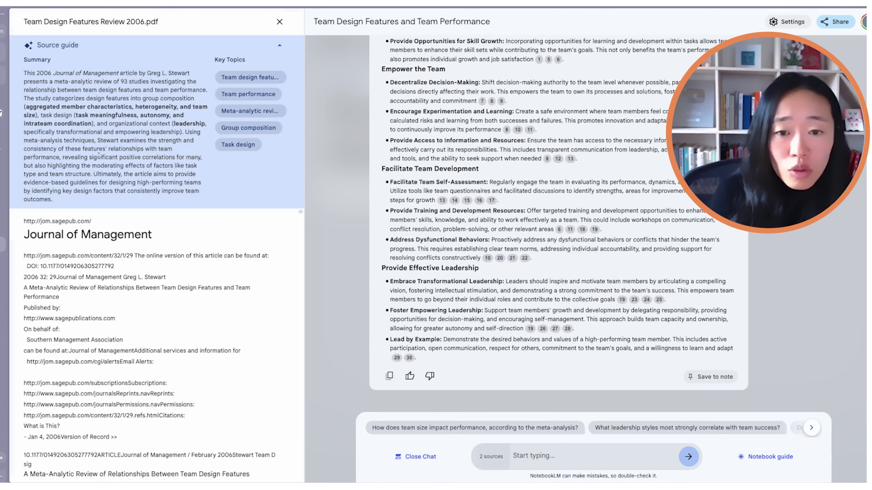
{"action": "scroll", "coordinate": [50, 252], "scroll_direction": "down", "scroll_amount": 3}
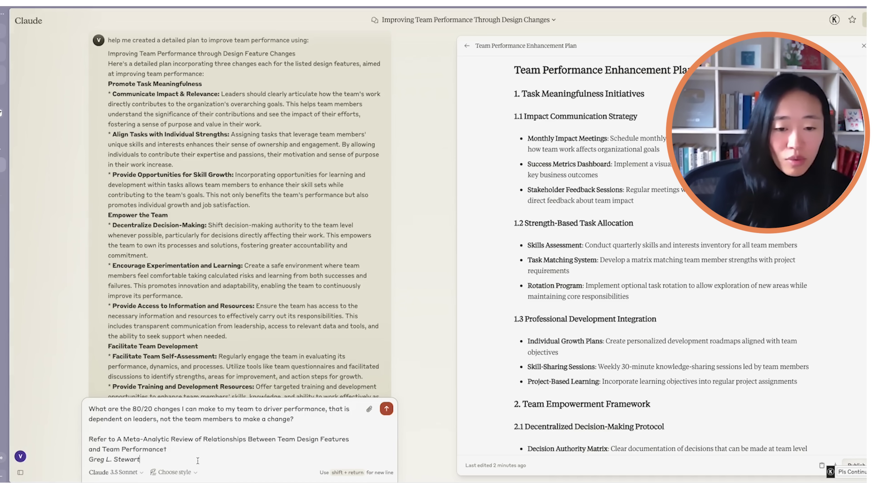
{"action": "key", "text": "shift+Return"}
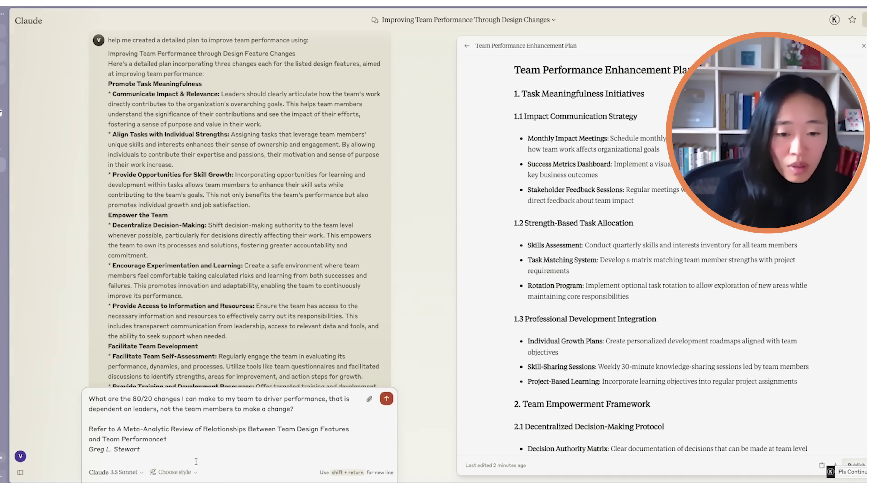
{"action": "type", "text": "by"}
{"action": "key", "text": "BackSpace"}
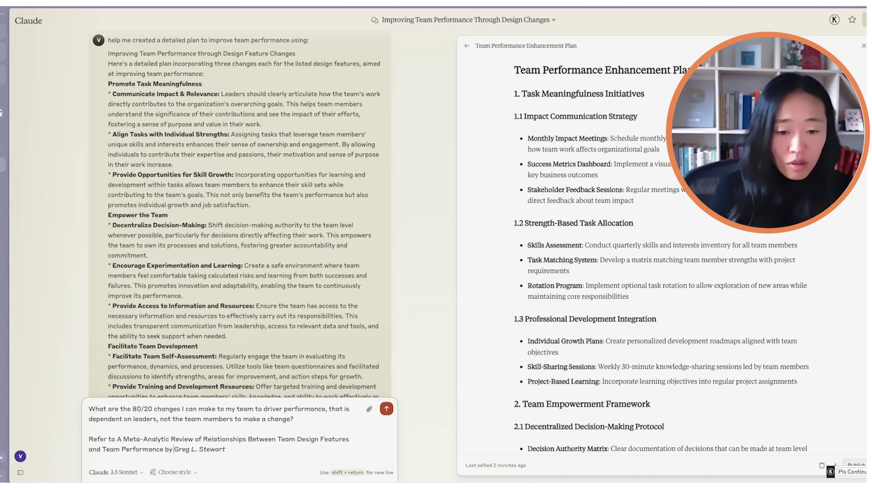
{"action": "type", "text": "et al"}
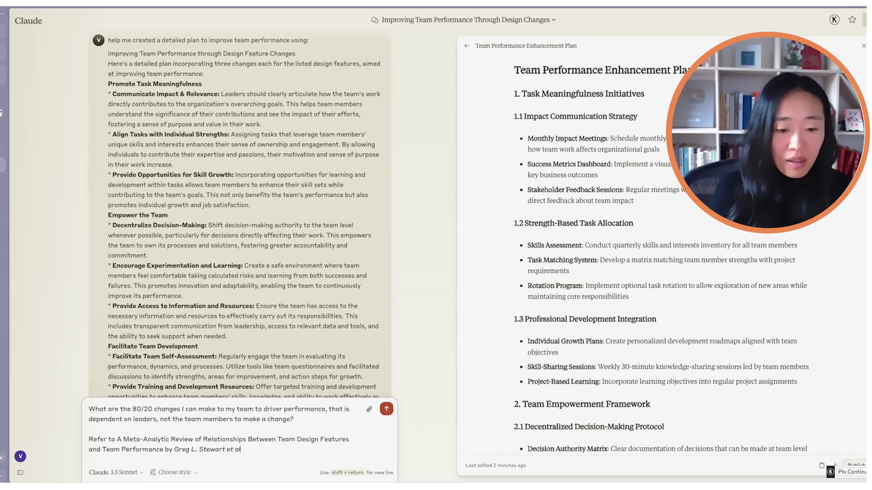
{"action": "key", "text": "shift+Return"}
Cite the high performance teams paper, title copied from NotebookLM, and send the request
{"action": "type", "text": "And"}
{"action": "mouse_move", "coordinate": [19, 142]}
{"action": "key", "text": "super+Tab"}
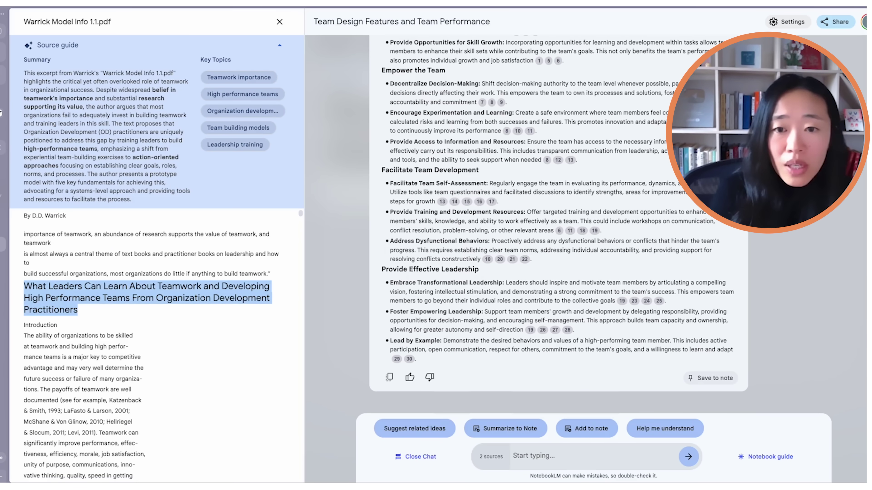
{"action": "key", "text": "super+Tab"}
{"action": "key", "text": "super+v"}
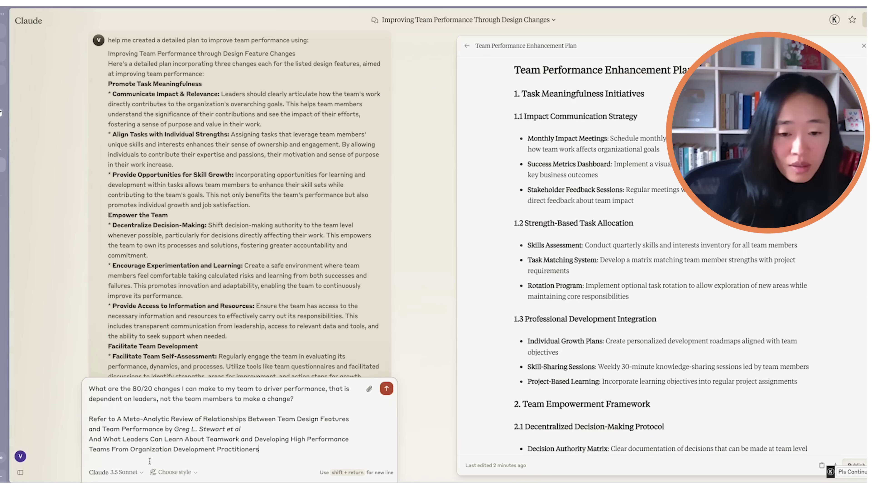
{"action": "type", "text": "by Wrri"}
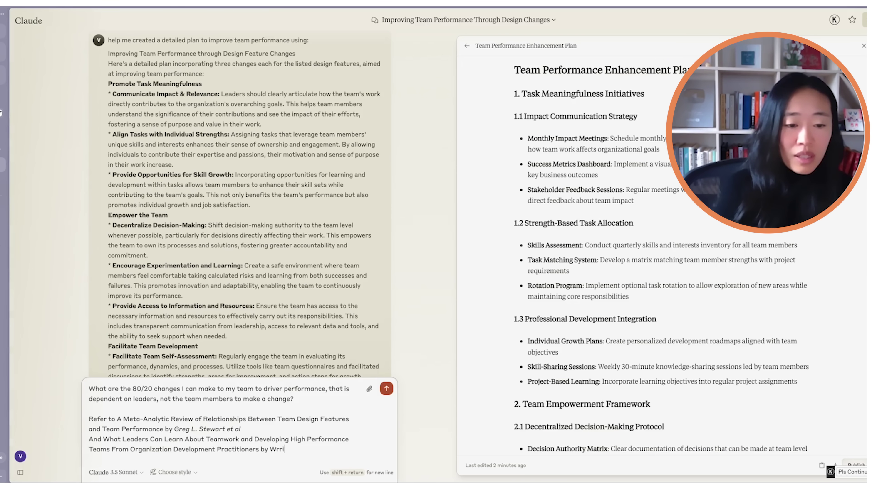
{"action": "type", "text": "arrick"}
{"action": "key", "text": "Return"}
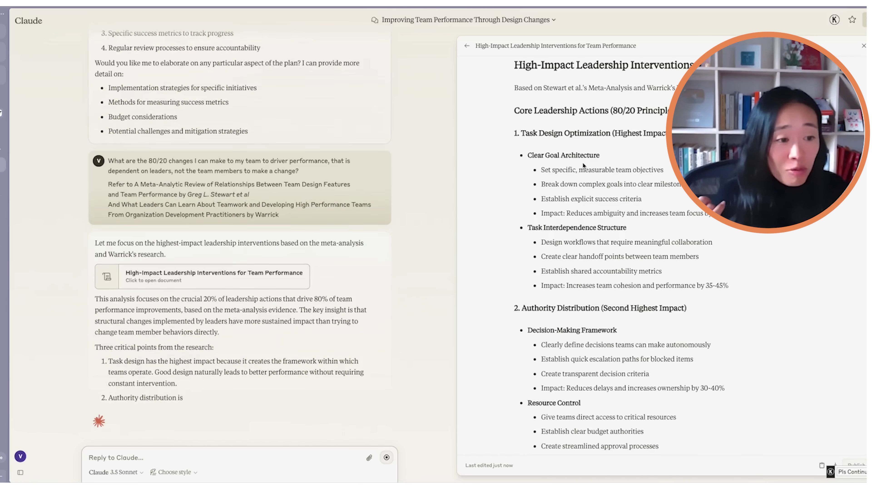
Read through the High-Impact Leadership Interventions document down to its Measurement Framework
{"action": "scroll", "coordinate": [590, 216], "scroll_direction": "down", "scroll_amount": 1}
{"action": "scroll", "coordinate": [590, 215], "scroll_direction": "down", "scroll_amount": 3}
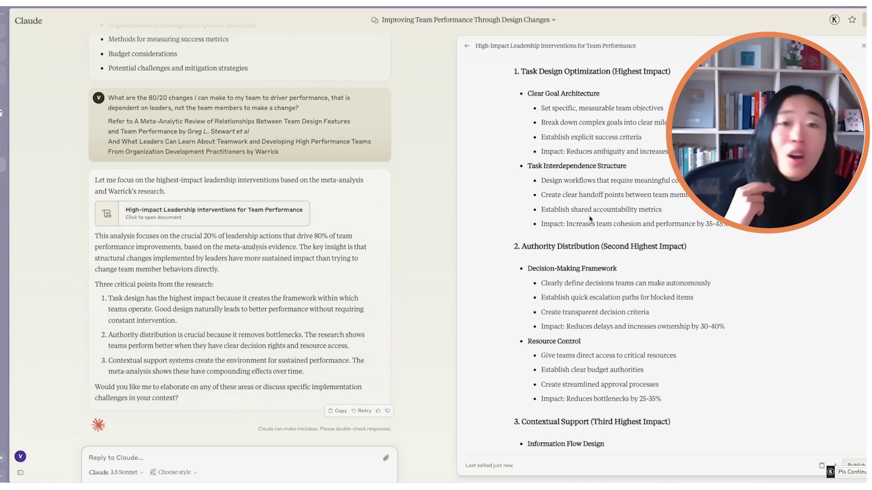
{"action": "scroll", "coordinate": [587, 235], "scroll_direction": "down", "scroll_amount": 9}
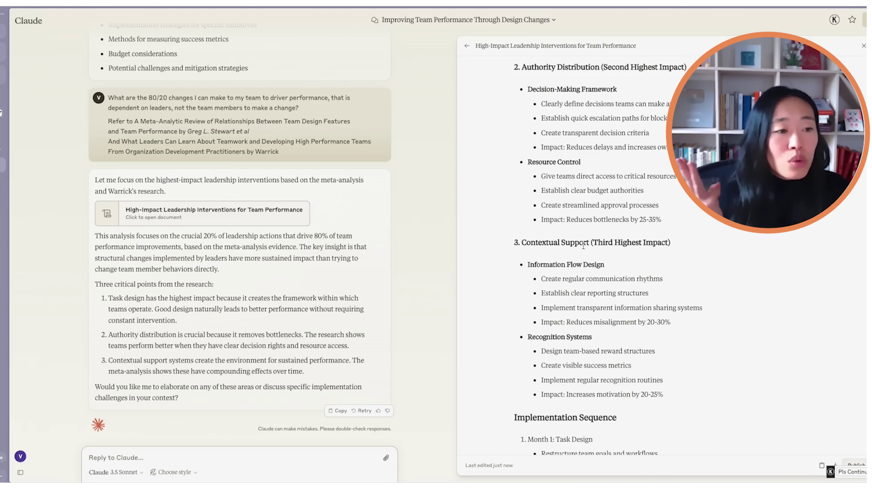
{"action": "scroll", "coordinate": [606, 247], "scroll_direction": "down", "scroll_amount": 11}
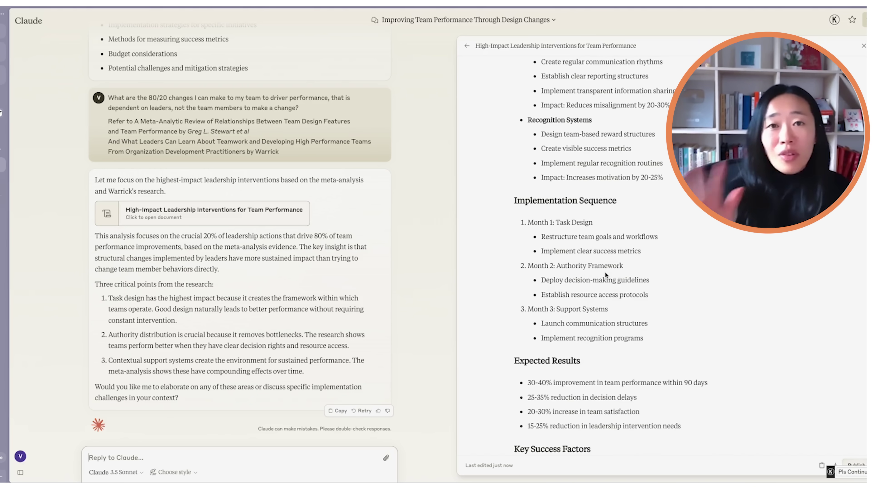
{"action": "scroll", "coordinate": [563, 293], "scroll_direction": "down", "scroll_amount": 3}
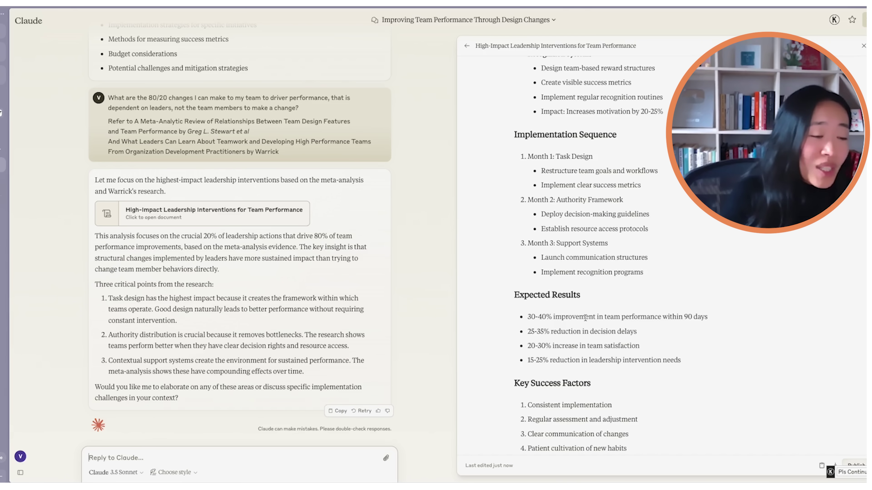
{"action": "scroll", "coordinate": [585, 319], "scroll_direction": "down", "scroll_amount": 2}
{"action": "scroll", "coordinate": [585, 316], "scroll_direction": "down", "scroll_amount": 3}
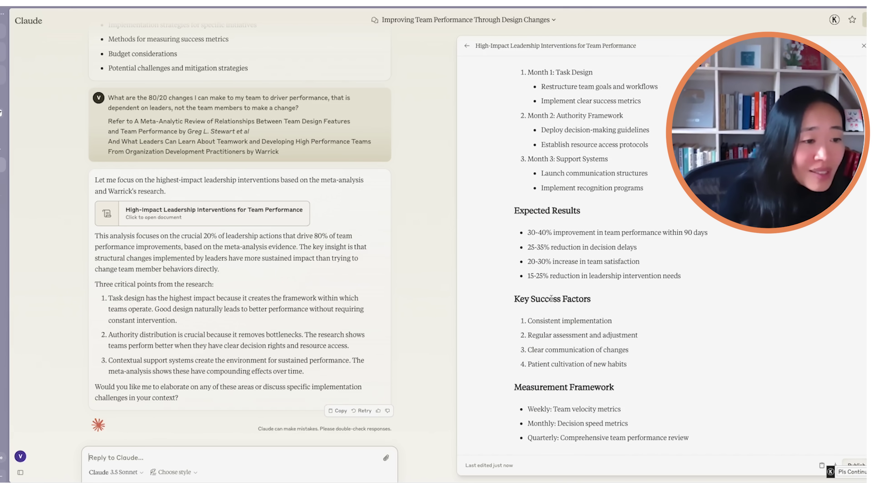
{"action": "left_click_drag", "start_coordinate": [513, 298], "coordinate": [605, 304]}
{"action": "left_click", "coordinate": [641, 325]}
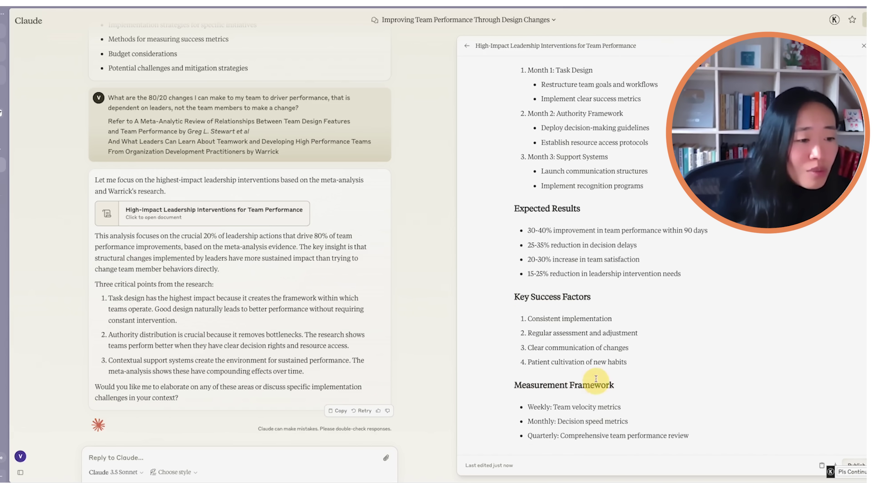
Ask Claude to help create a matrix for designing tasks with clear goals and interdependence structures
{"action": "scroll", "coordinate": [587, 328], "scroll_direction": "up", "scroll_amount": 15}
{"action": "left_click", "coordinate": [202, 464]}
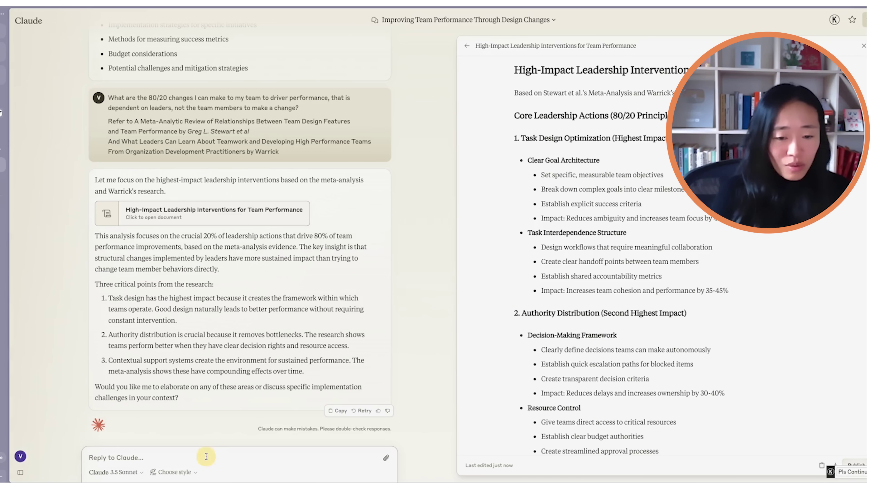
{"action": "type", "text": "Help me "}
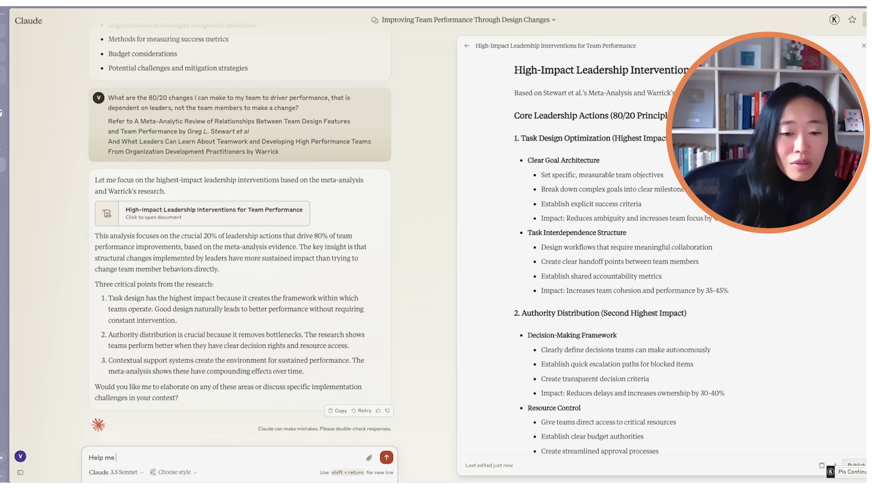
{"action": "type", "text": "creae a matrix to better design tasks"}
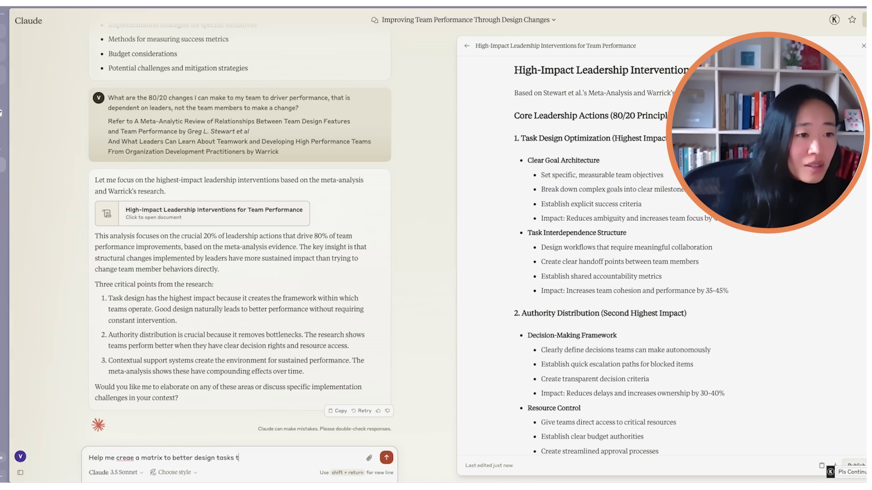
{"action": "type", "text": " with clear goals and interdependence structure"}
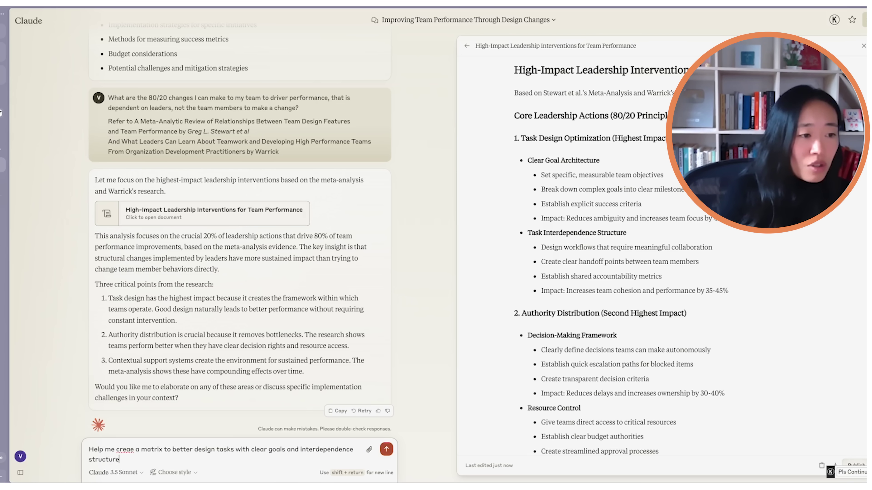
{"action": "type", "text": "s"}
{"action": "key", "text": "Return"}
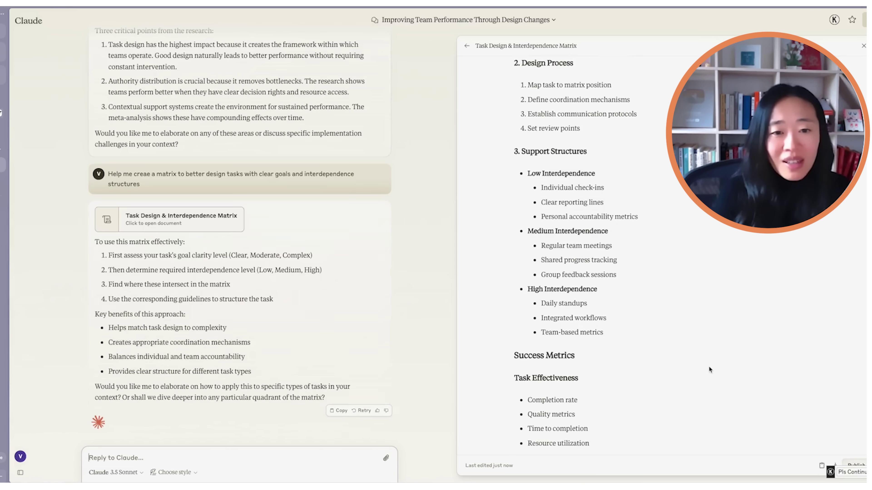
{"action": "scroll", "coordinate": [195, 258], "scroll_direction": "up", "scroll_amount": 1}
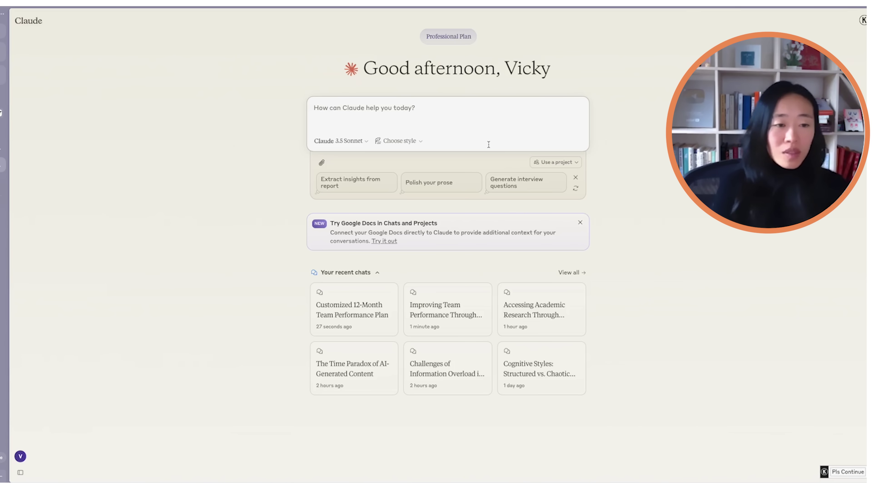
In a new chat, ask Claude what is needed to improve my team's performance
{"action": "type", "text": "Help me a"}
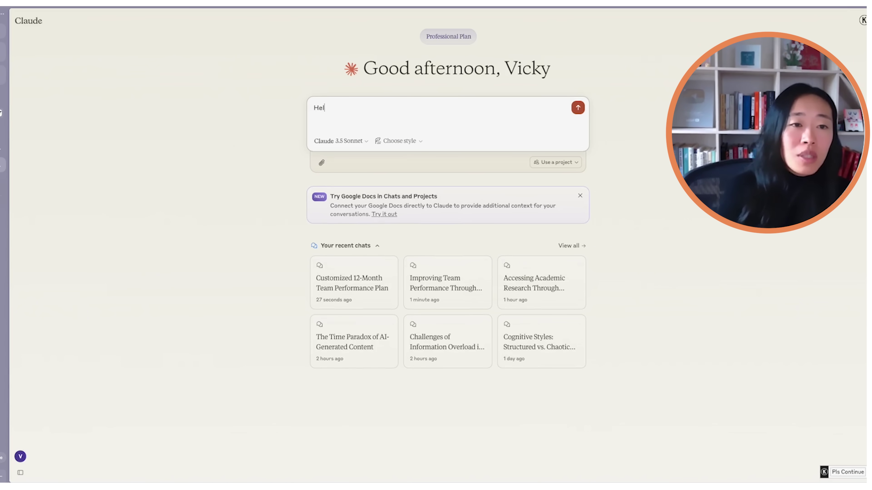
{"action": "type", "text": "ith what I need to improve my team's perform"}
{"action": "type", "text": "ance"}
{"action": "key", "text": "Return"}
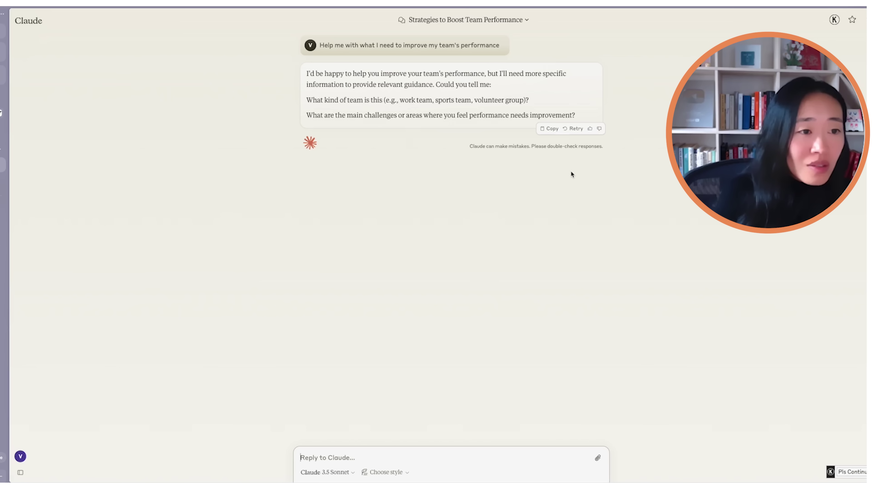
Describe it as a work team with teams underperforming and unmotivated
{"action": "type", "text": "work team"}
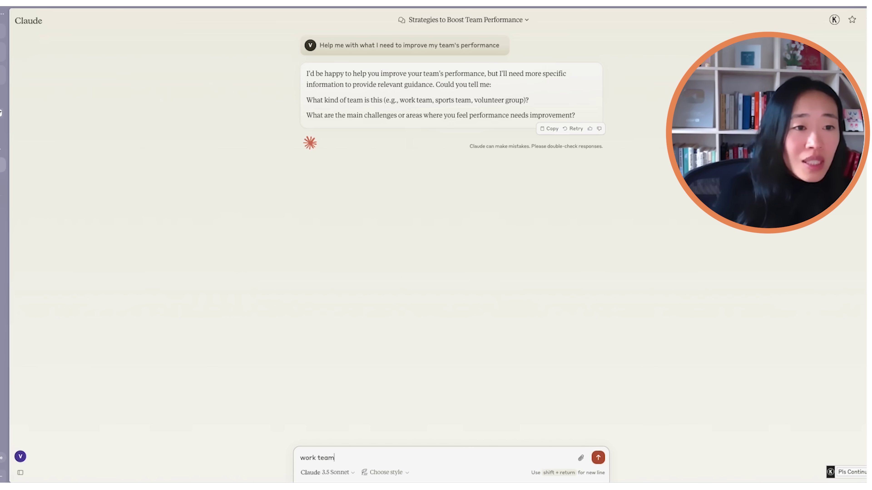
{"action": "type", "text": " with teams "}
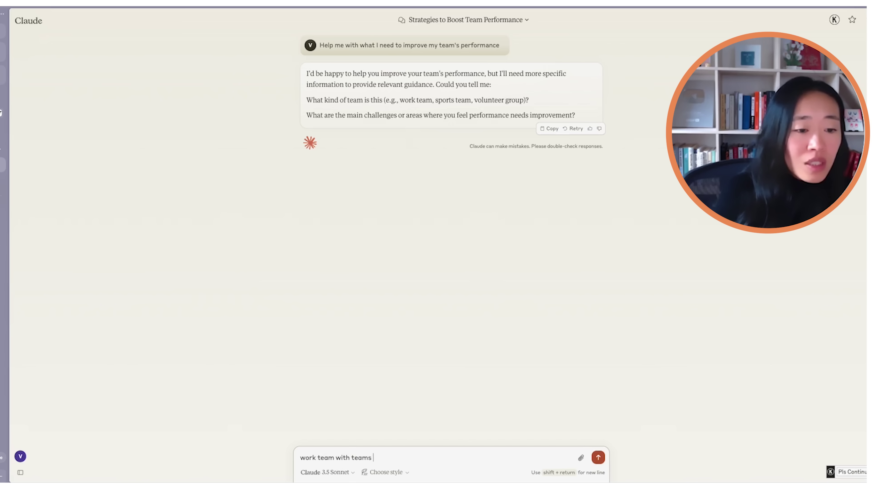
{"action": "type", "text": "underperforming"}
{"action": "key", "text": "BackSpace"}
{"action": "key", "text": "BackSpace"}
{"action": "key", "text": "BackSpace"}
{"action": "key", "text": "BackSpace"}
{"action": "key", "text": "BackSpace"}
{"action": "key", "text": "BackSpace"}
{"action": "key", "text": "BackSpace"}
{"action": "type", "text": "erforming and unmotivated"}
{"action": "key", "text": "Return"}
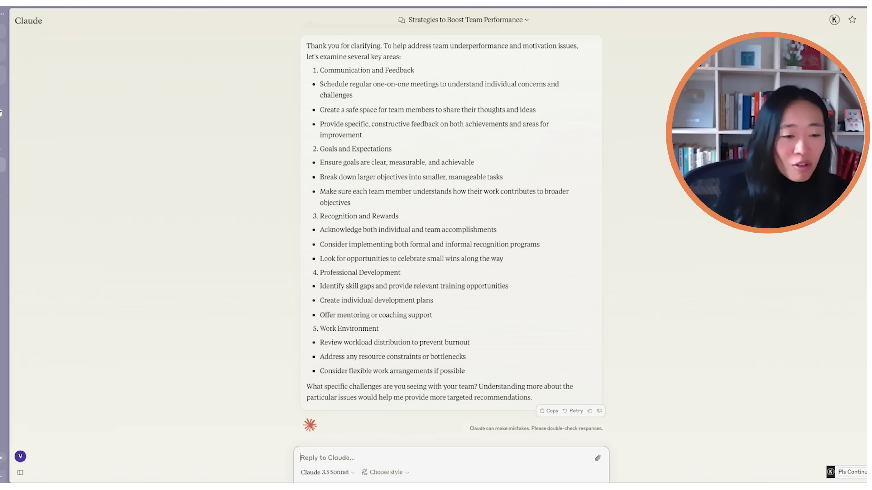
Send 'help me create a framework to set goals' to get a Team Goal Setting Framework
{"action": "type", "text": "help me creat"}
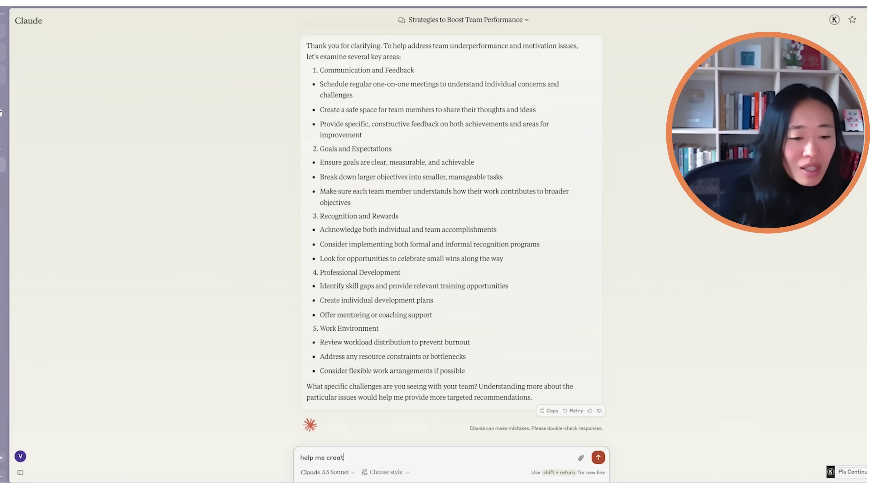
{"action": "type", "text": "e a framework to "}
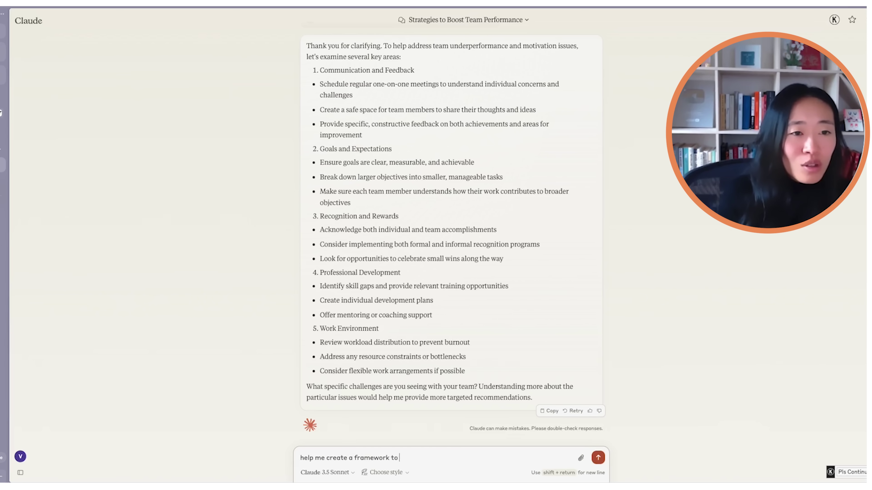
{"action": "type", "text": "set goals"}
{"action": "key", "text": "Return"}
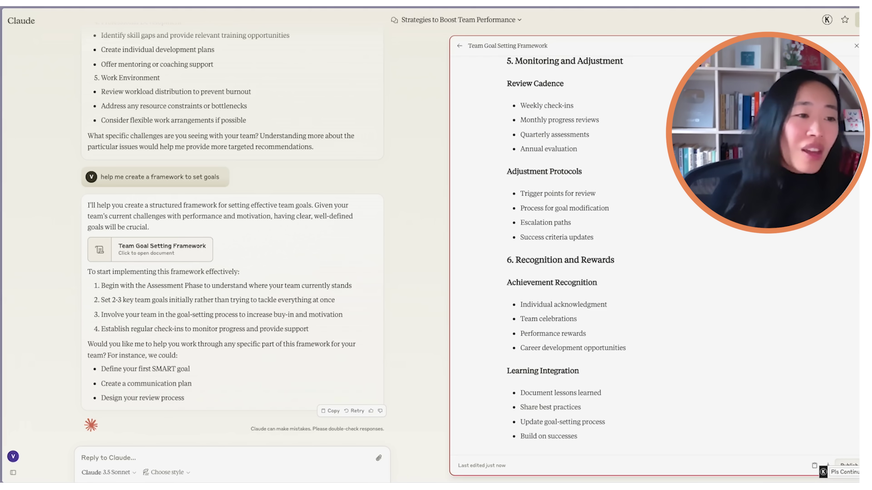
{"action": "scroll", "coordinate": [621, 214], "scroll_direction": "up", "scroll_amount": 15}
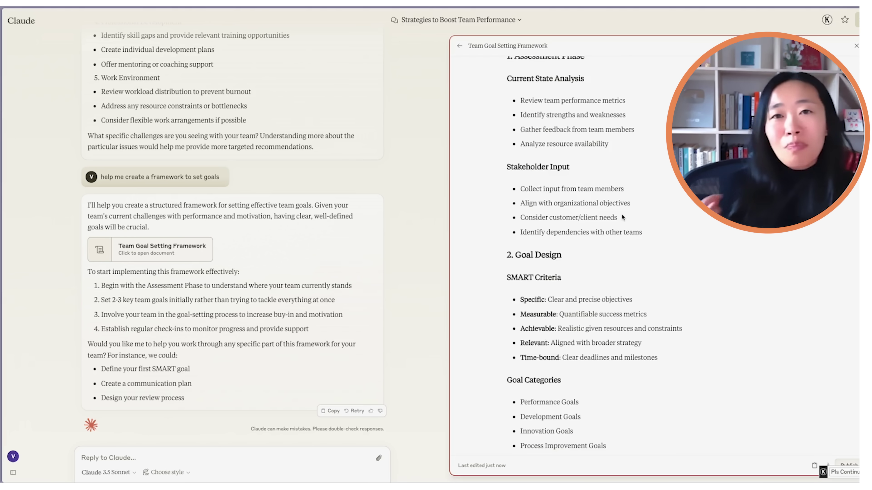
{"action": "scroll", "coordinate": [621, 212], "scroll_direction": "up", "scroll_amount": 2}
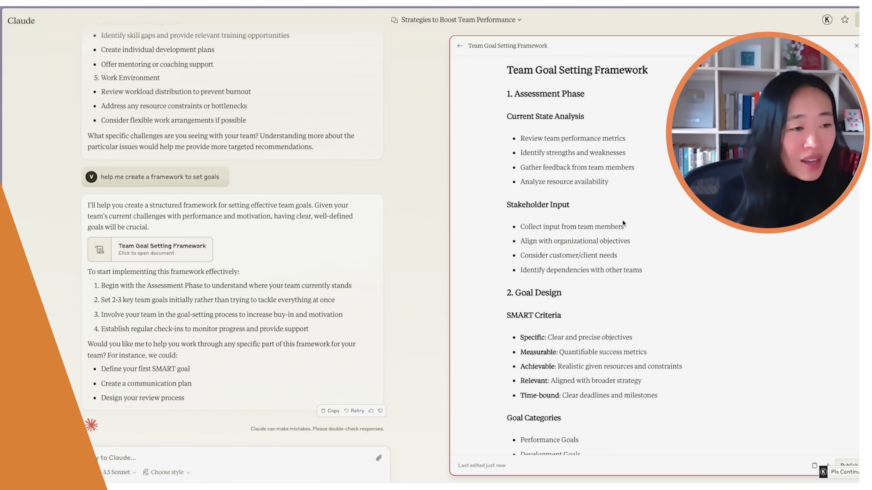